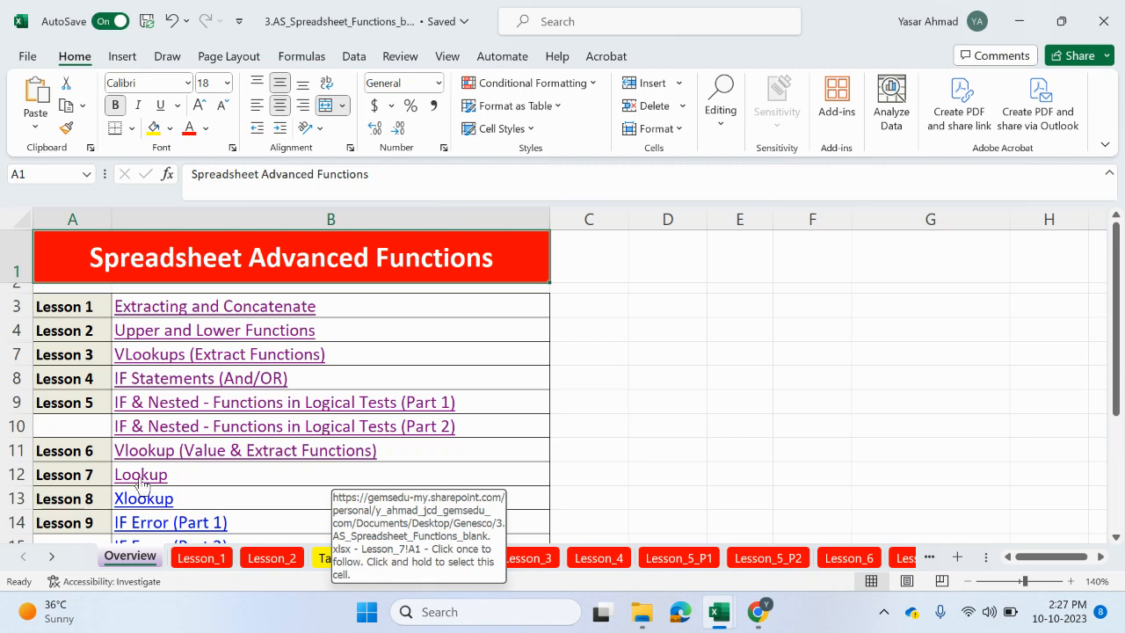
Review the Lesson 6 and Lesson 3 VLookup sheets, returning to the lesson overview after each.
left_click(179, 448)
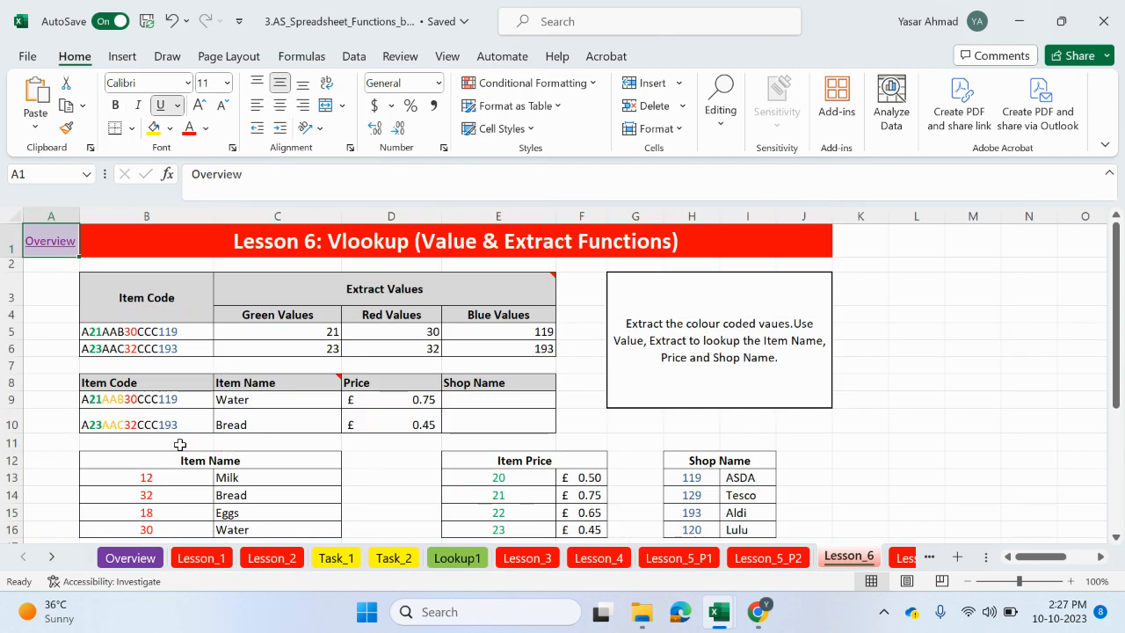
left_click(153, 557)
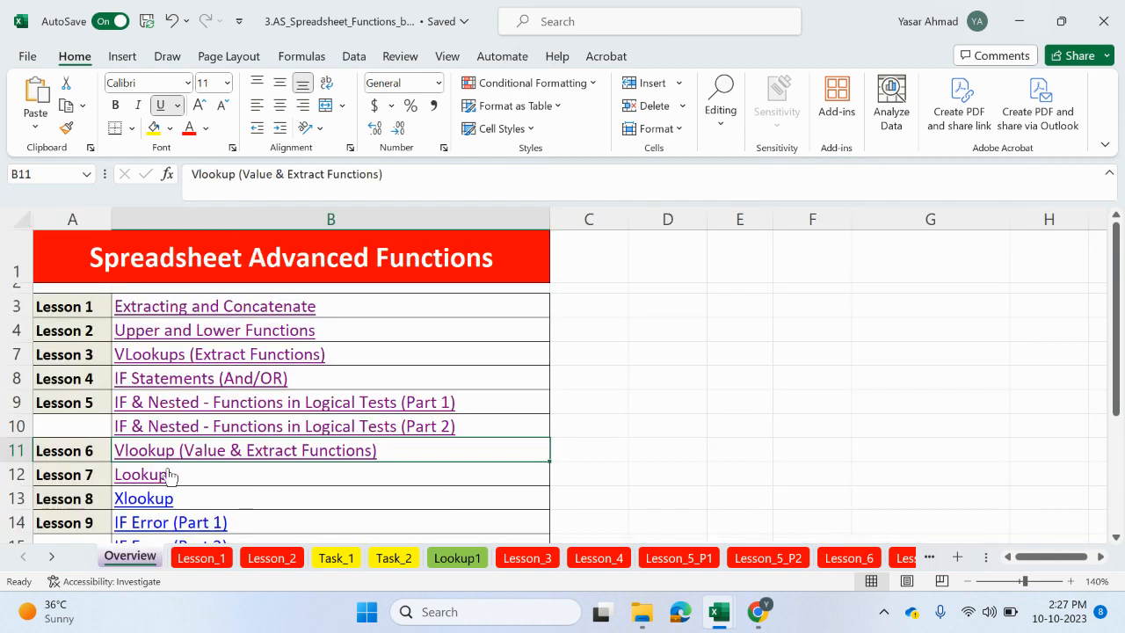
left_click(218, 360)
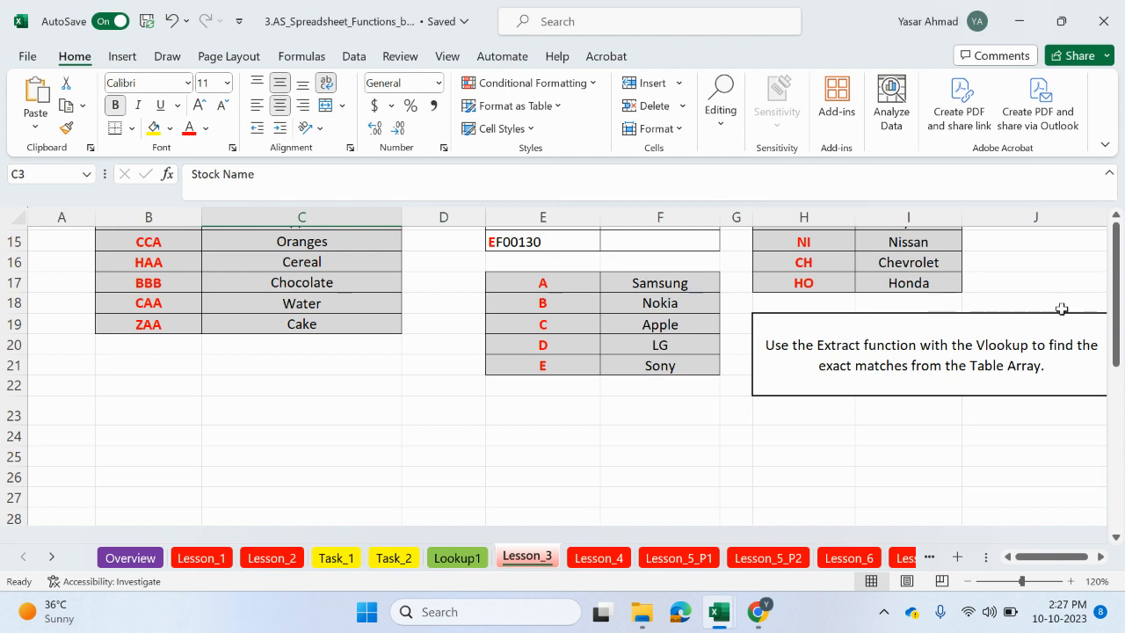
left_click_drag(1114, 345, 1114, 281)
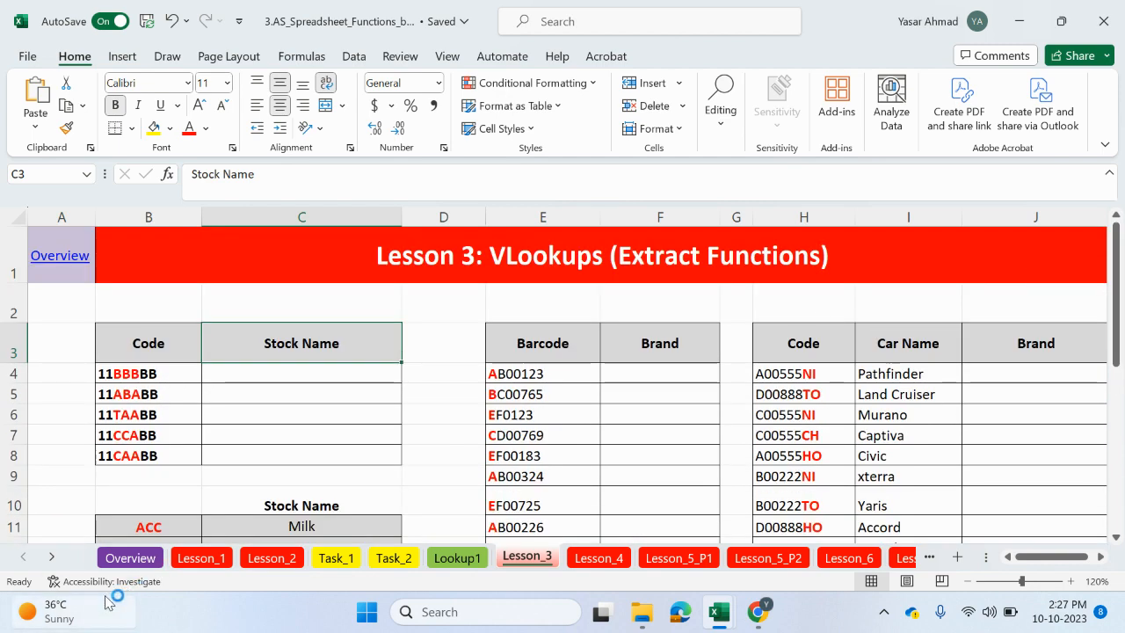
left_click(62, 256)
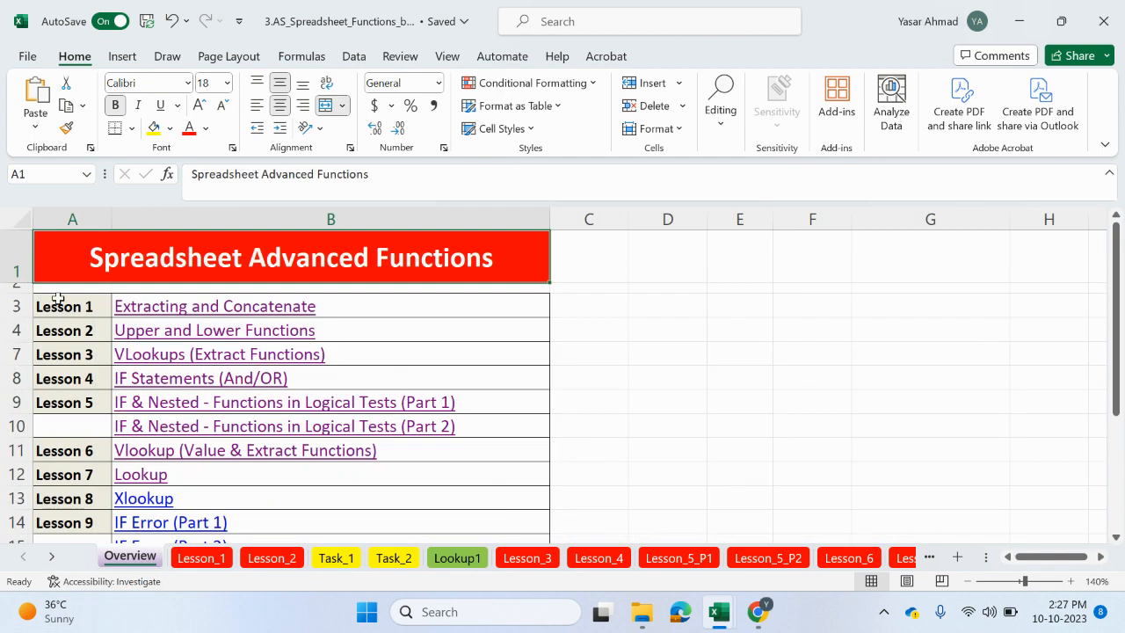
Open the Lesson 7 Lookup sheet and examine its sales table, empty Order ID table and horizontal row of order IDs.
left_click(145, 476)
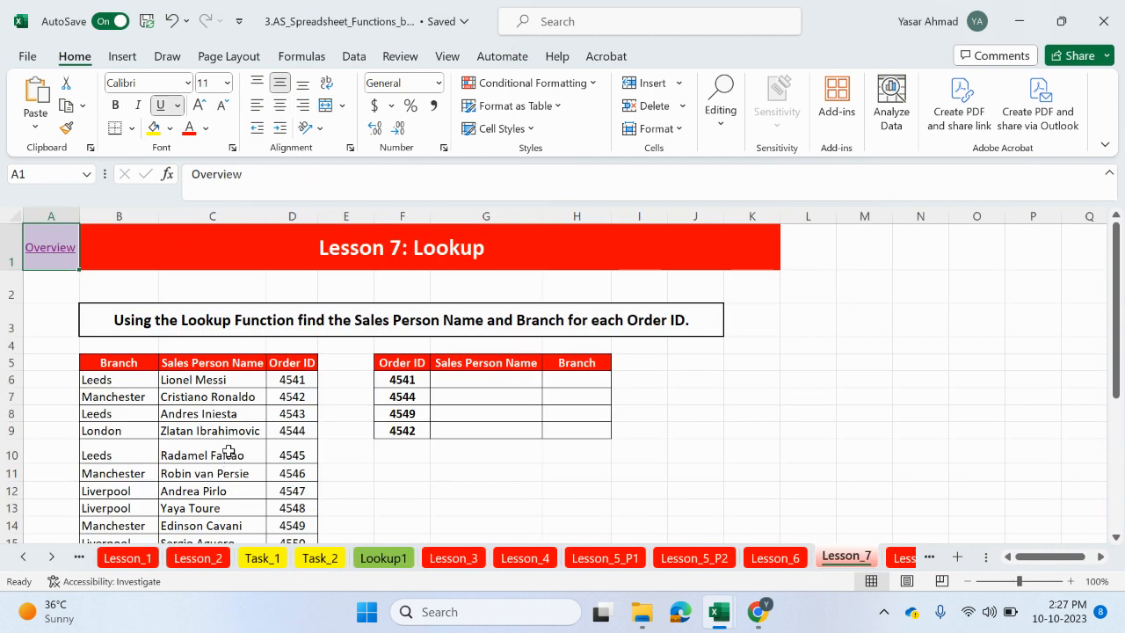
scroll(201, 407, "down", 1)
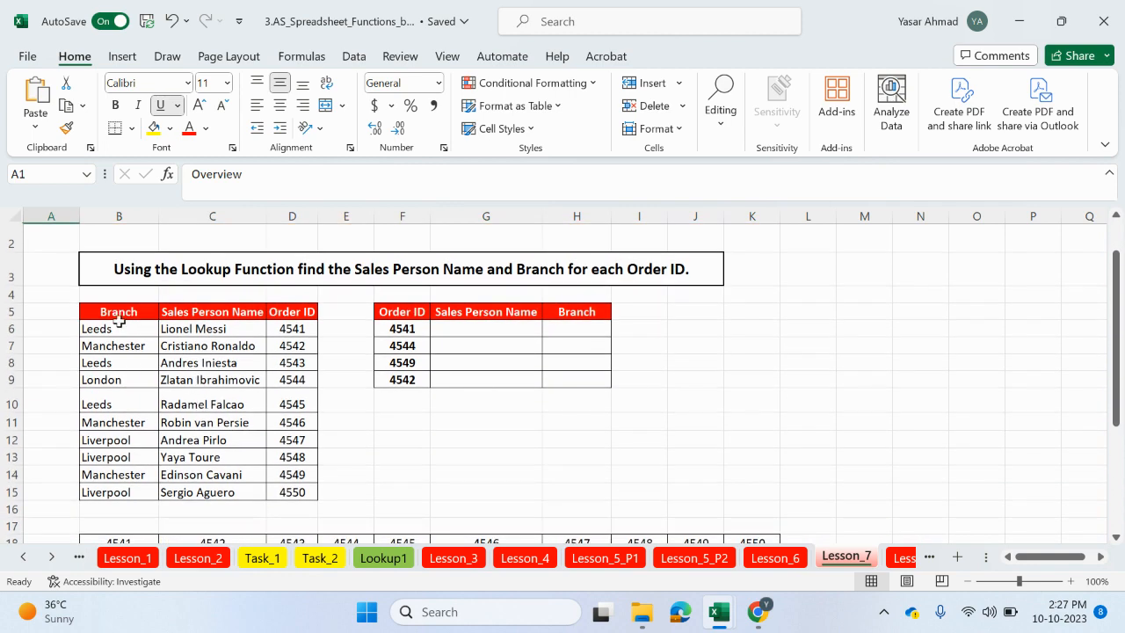
left_click_drag(118, 313, 283, 482)
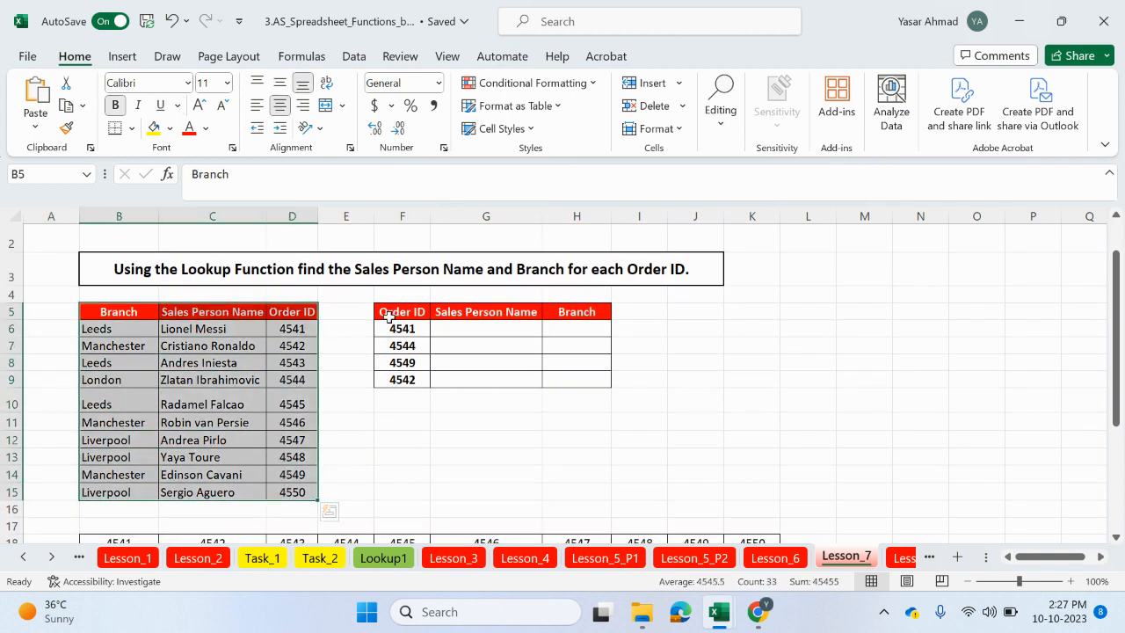
left_click_drag(400, 312, 612, 380)
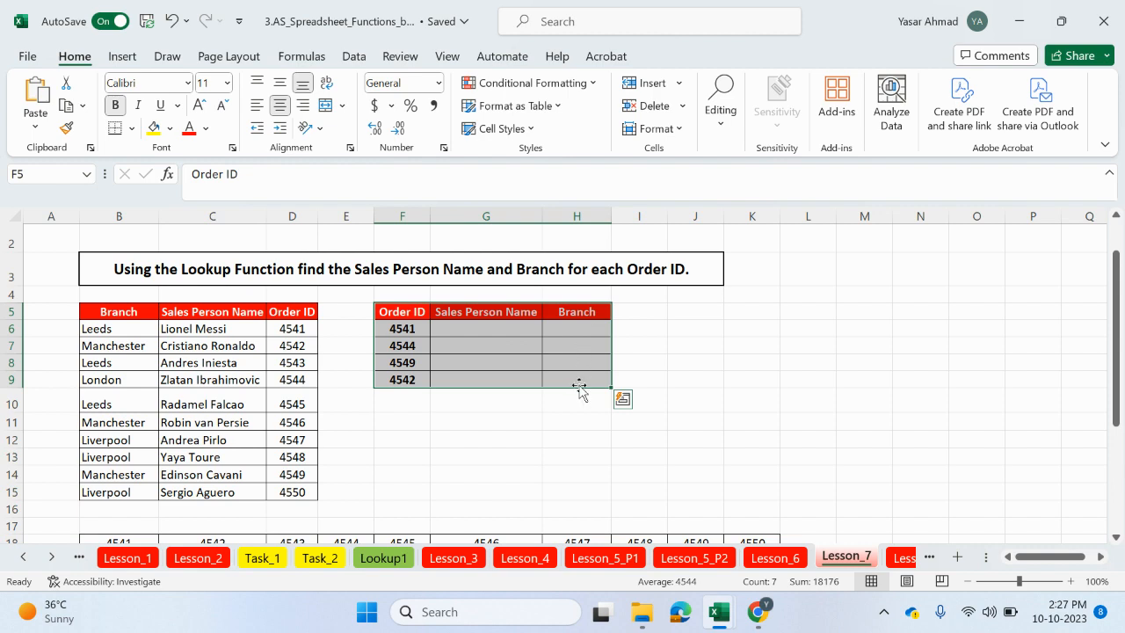
scroll(581, 392, "down", 1)
left_click_drag(758, 493, 126, 493)
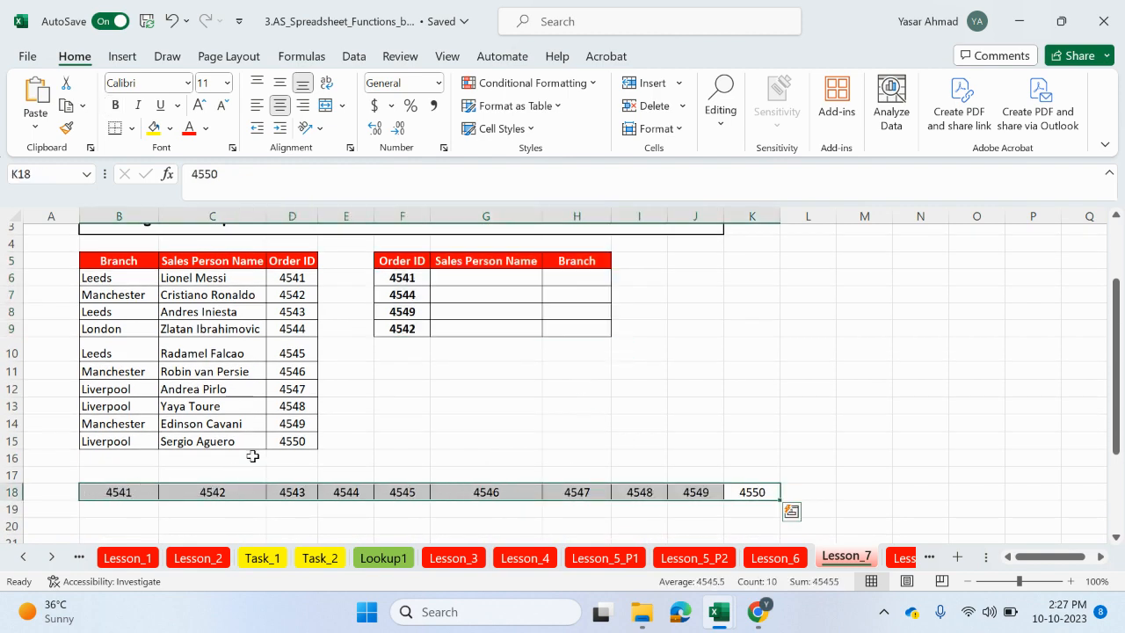
scroll(253, 455, "up", 2)
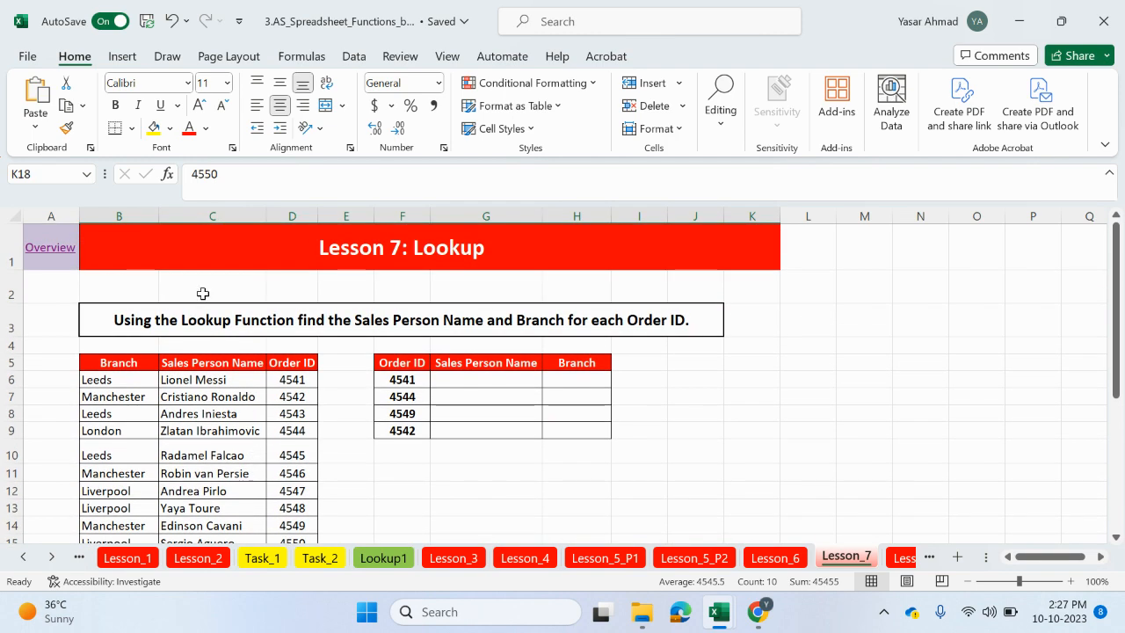
Examine the Lesson 7 task instruction and compare the vertical Order ID column with the horizontal order IDs in row 18.
left_click(154, 319)
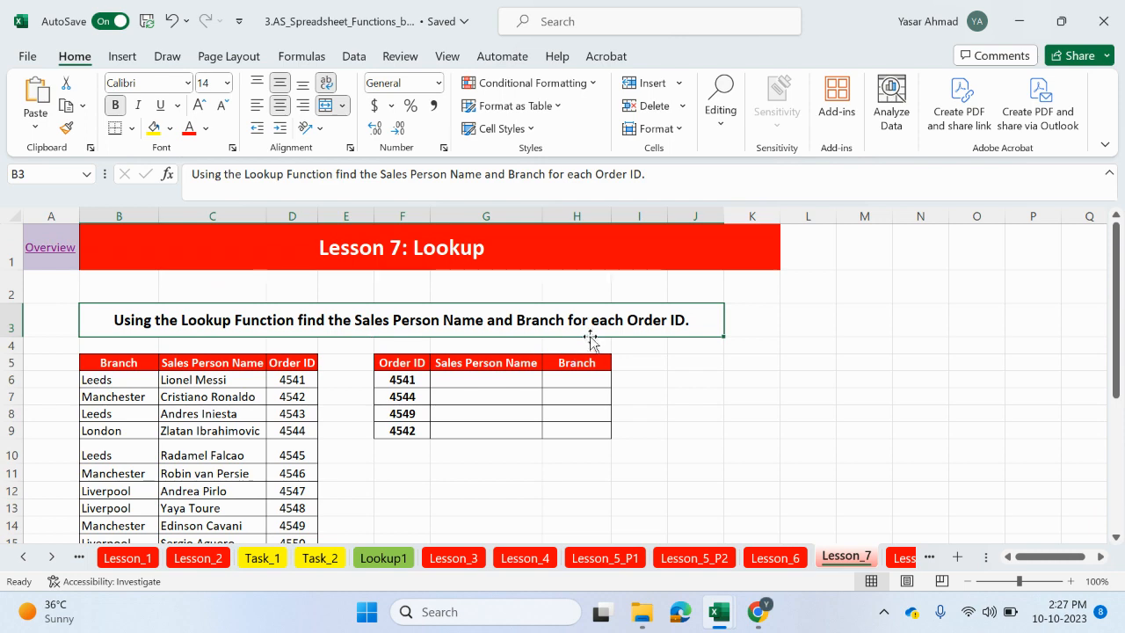
left_click_drag(410, 387, 407, 430)
left_click(302, 383)
left_click_drag(302, 397, 295, 500)
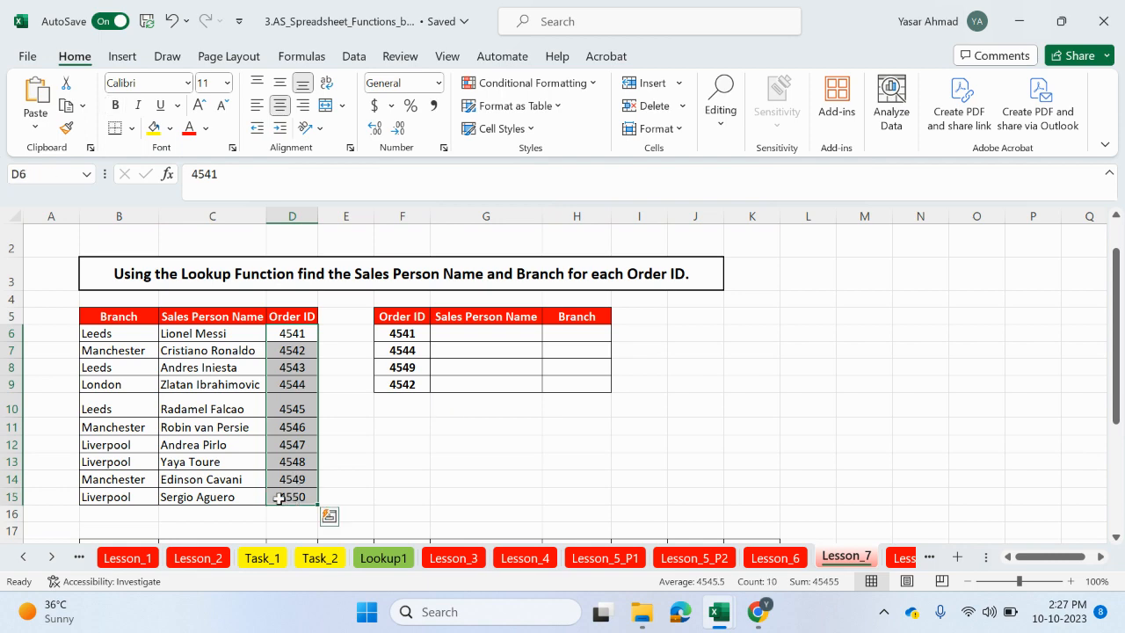
scroll(312, 483, "down", 1)
left_click_drag(120, 495, 752, 496)
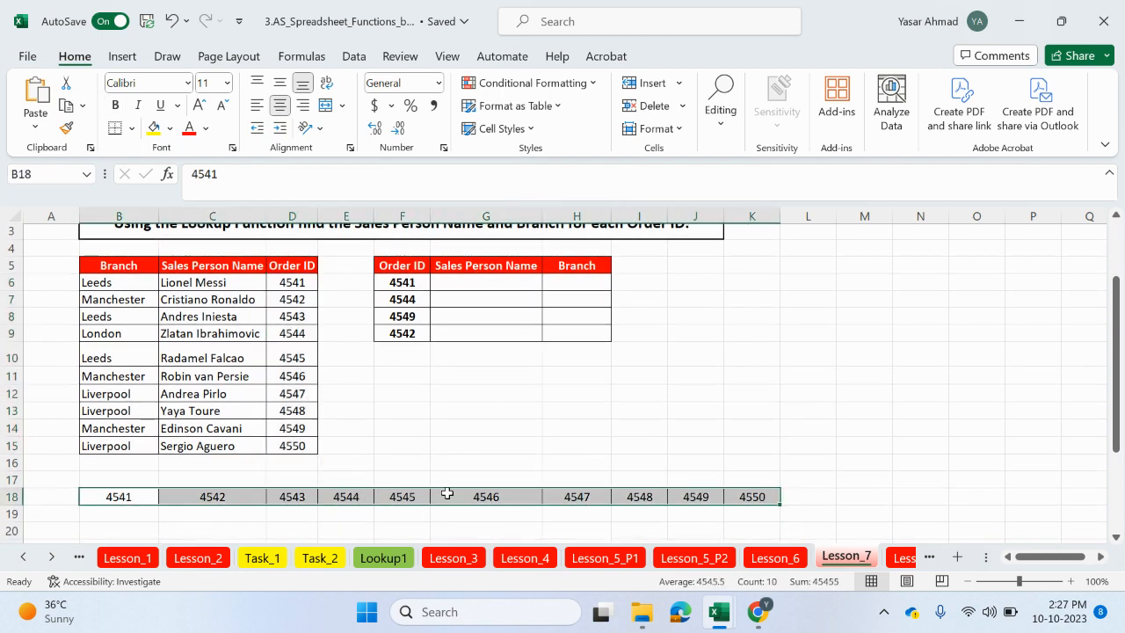
scroll(445, 495, "up", 1)
double_click(485, 379)
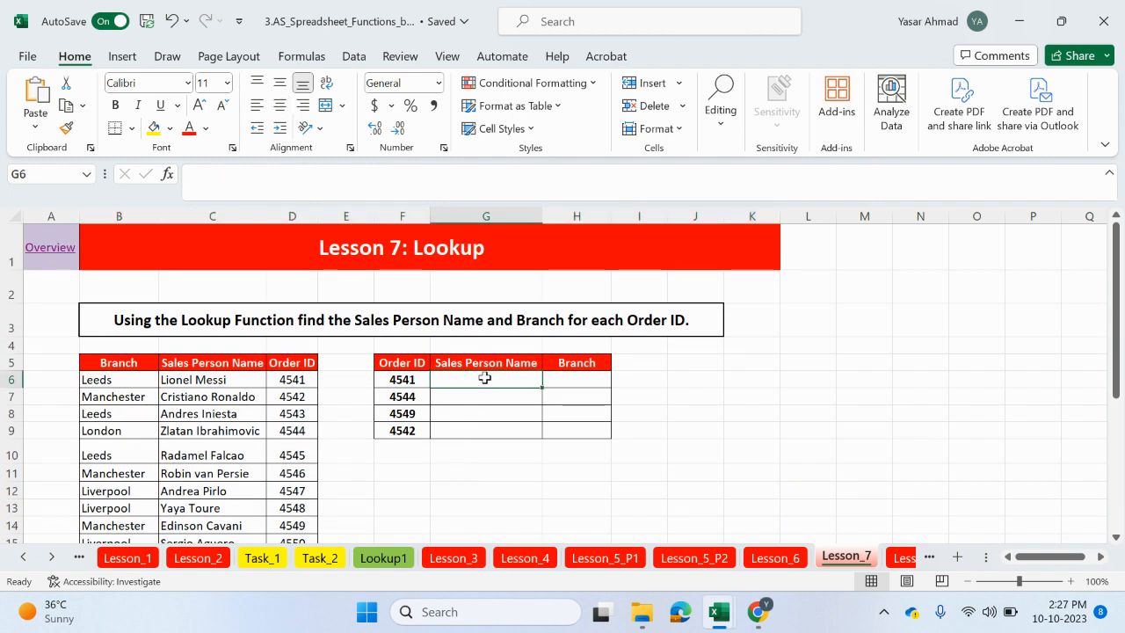
type("=")
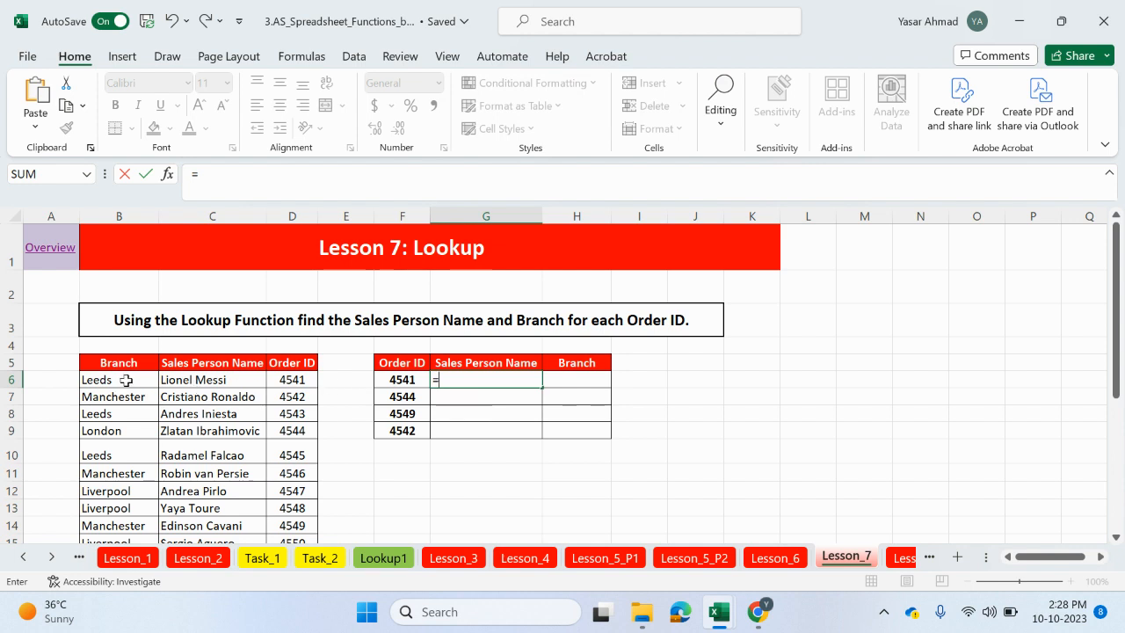
key("Escape")
left_click_drag(106, 379, 300, 508)
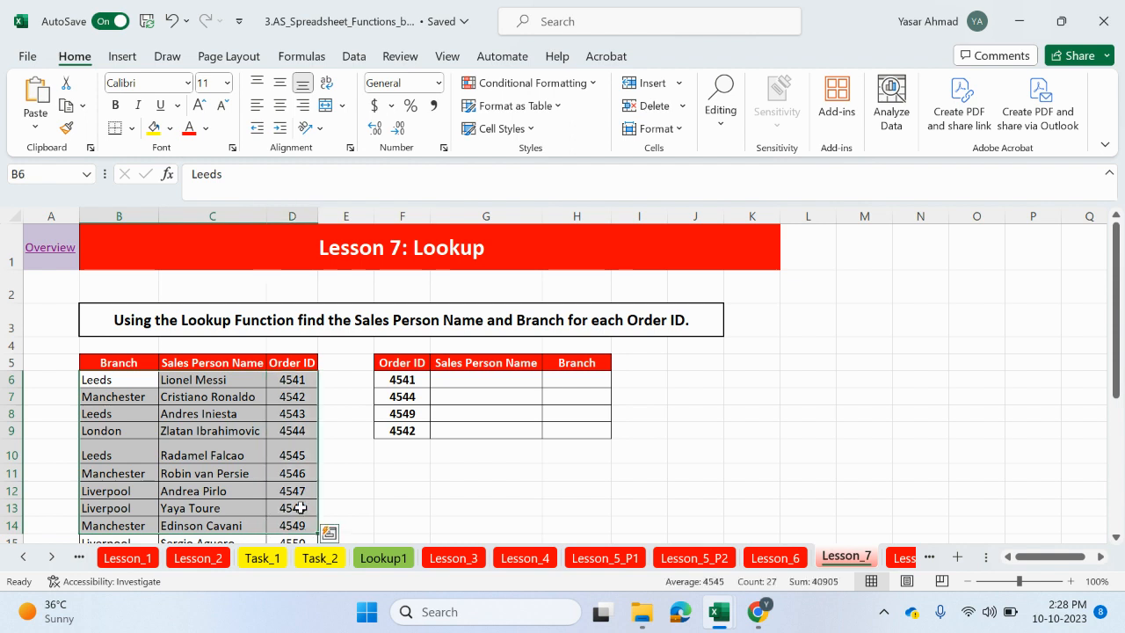
double_click(465, 383)
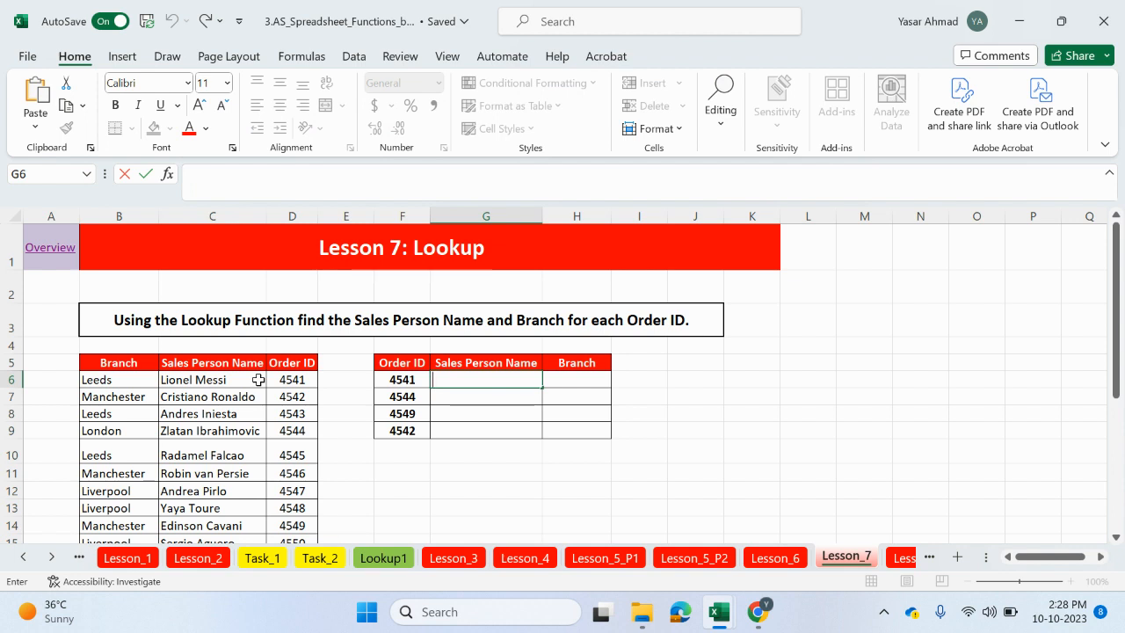
left_click_drag(286, 380, 288, 407)
Start a LOOKUP formula in G6 with F6 as the lookup value and the absolute range $D$6:$D$15 as the lookup vector.
double_click(452, 384)
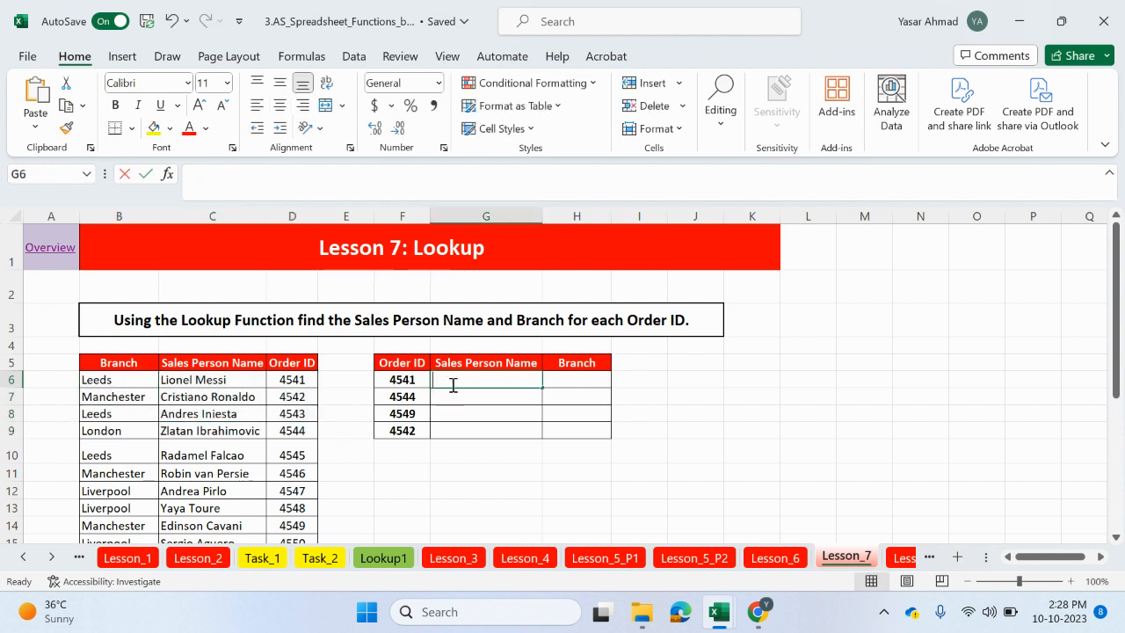
type("=loo")
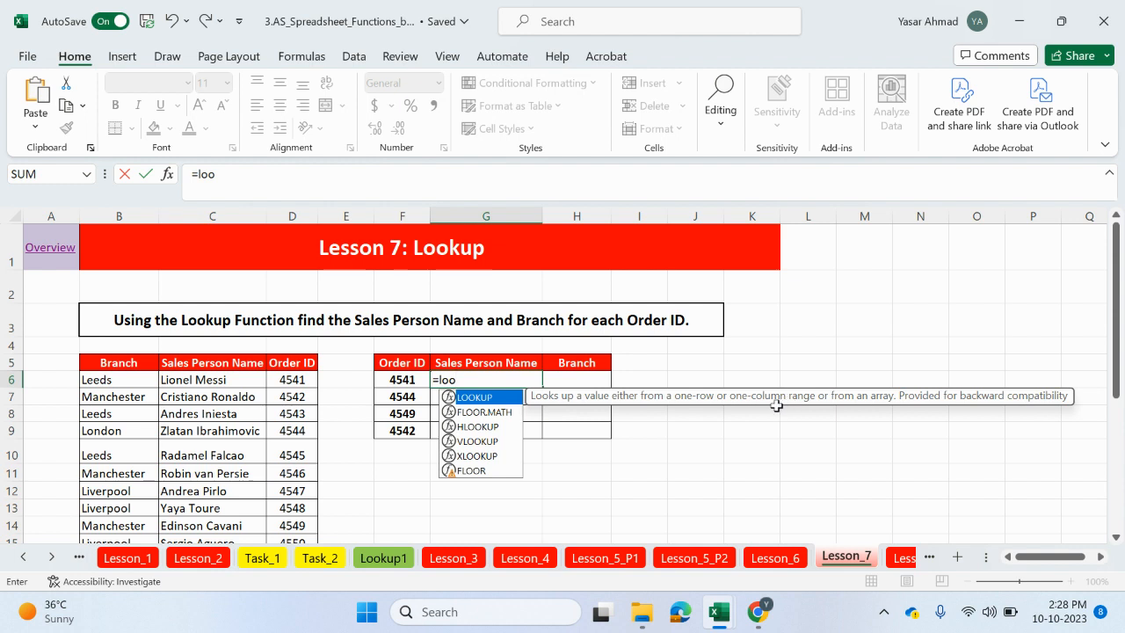
double_click(496, 397)
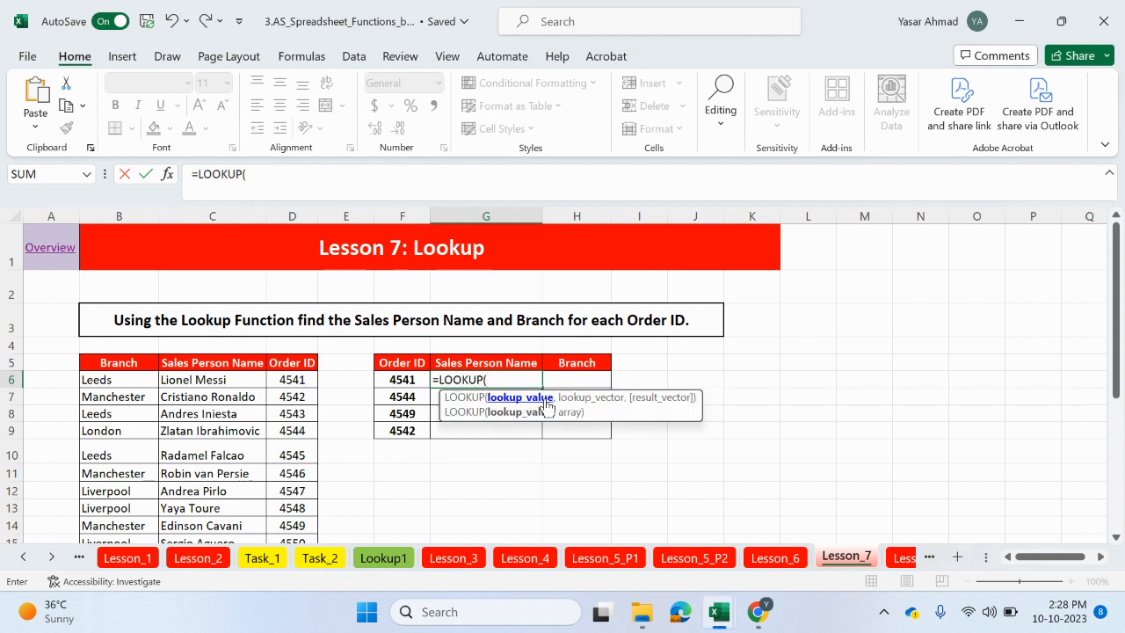
left_click(408, 384)
type(",")
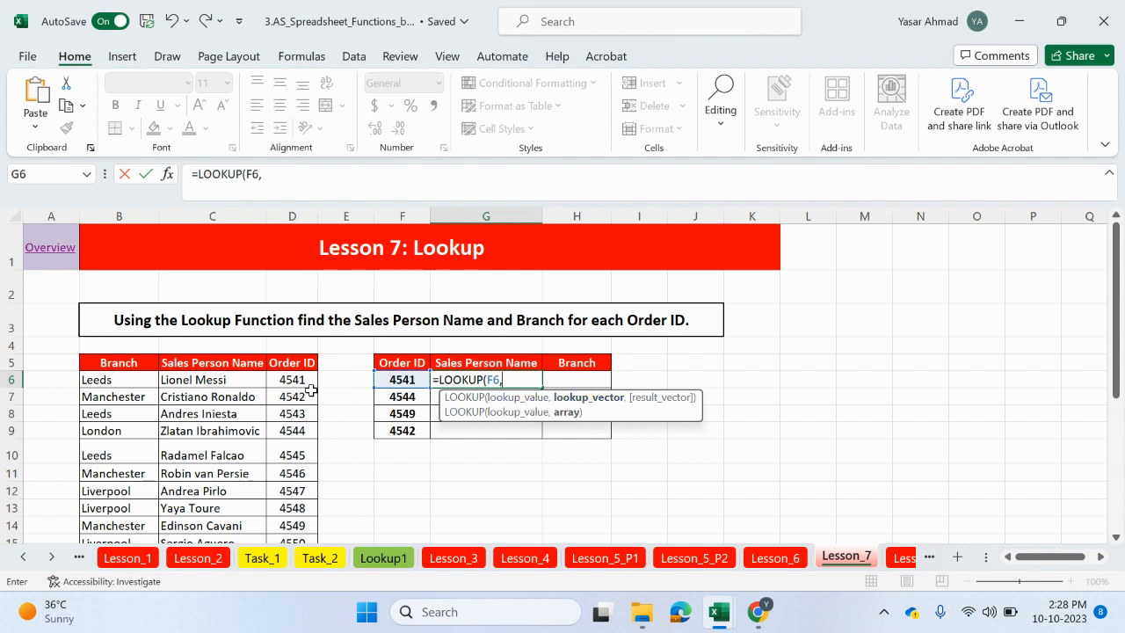
left_click_drag(306, 383, 298, 487)
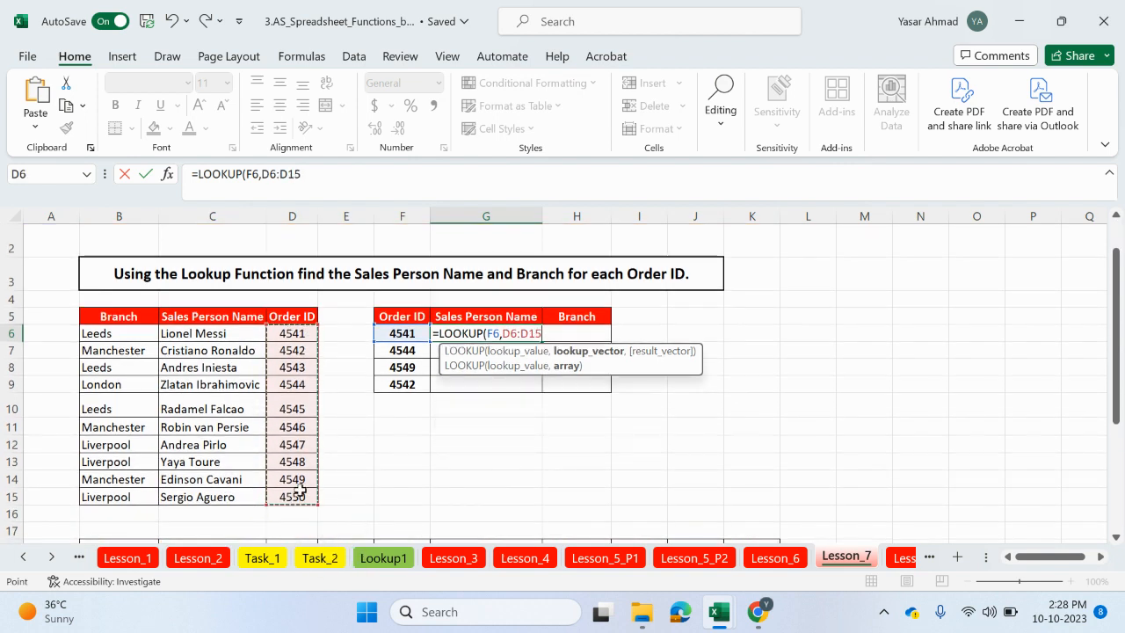
key("F4")
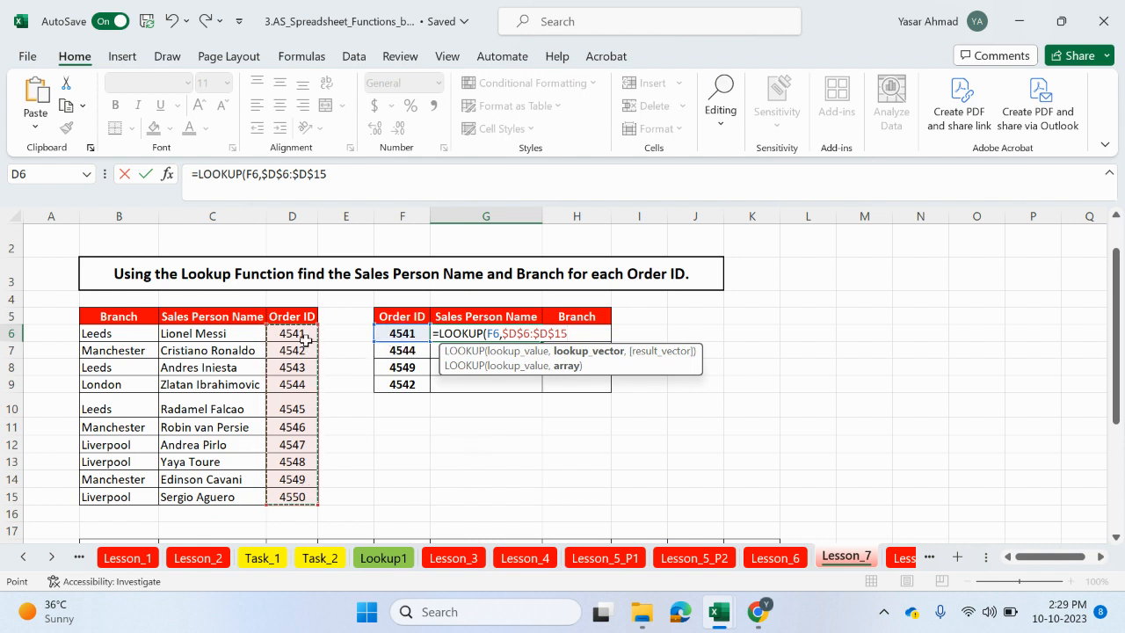
Complete the G6 LOOKUP formula with $C$6:$C$15 as the result vector and fill it down through G9.
type(",")
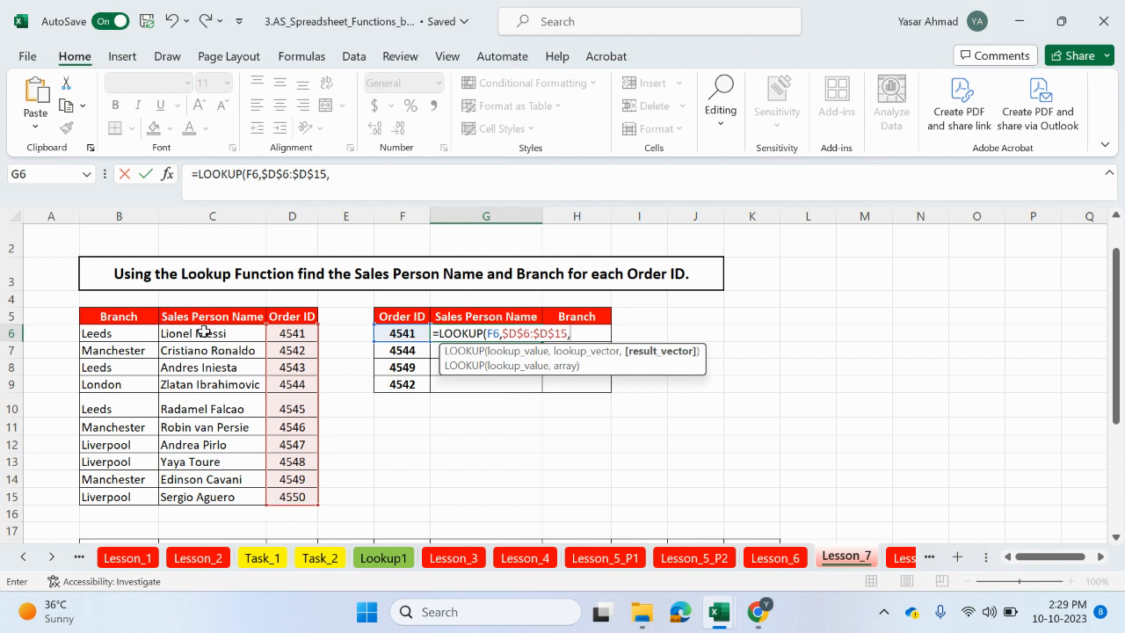
left_click_drag(204, 333, 212, 497)
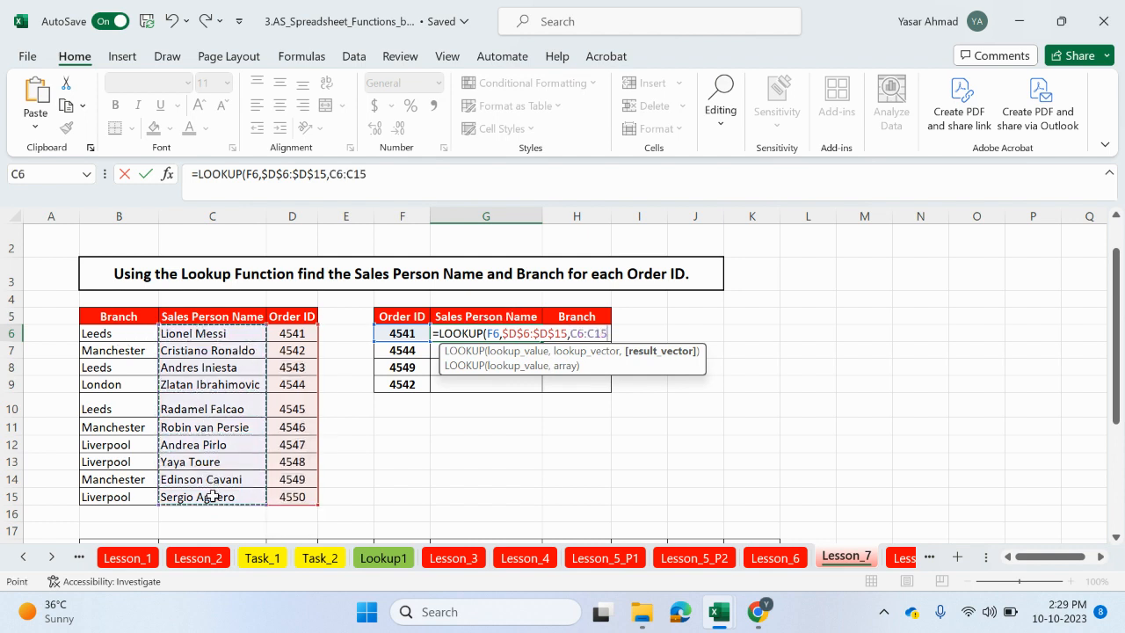
key("F4")
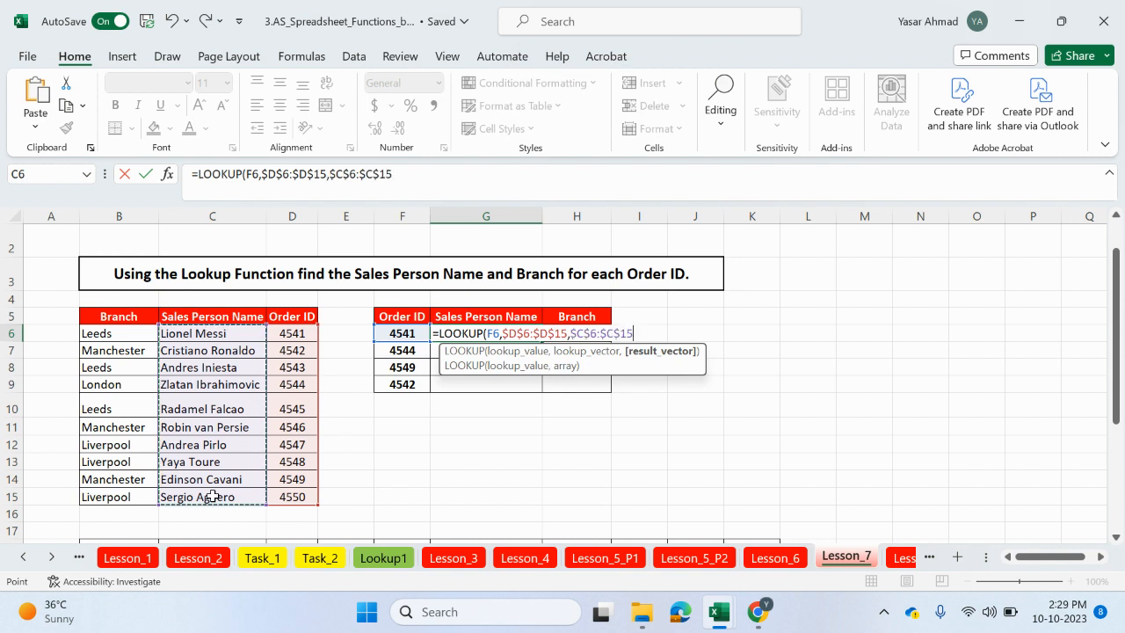
type(")")
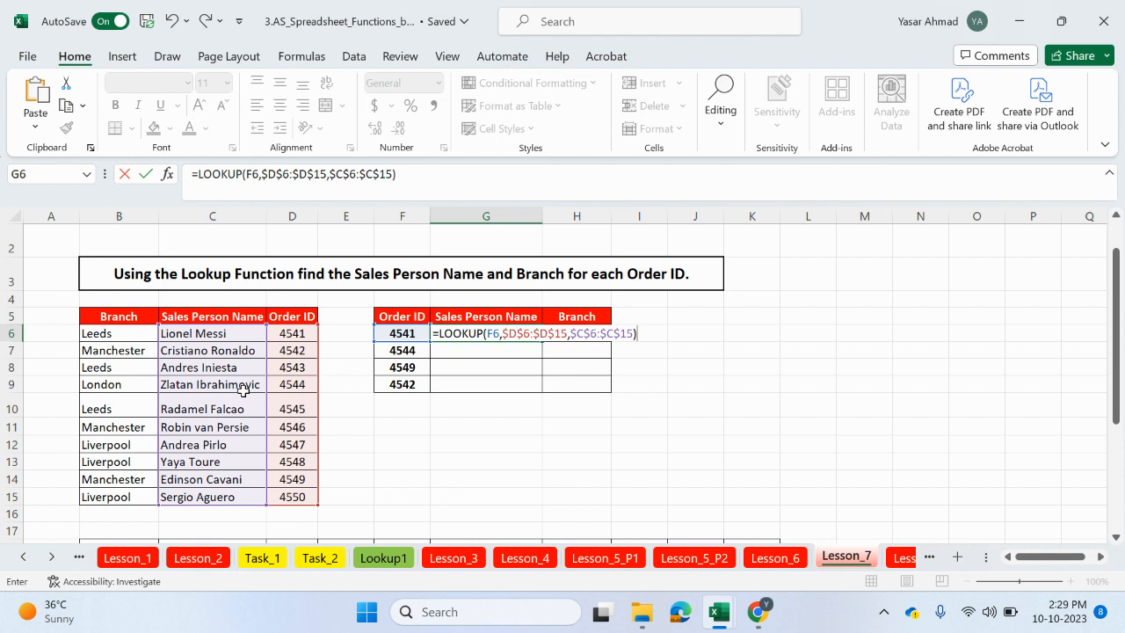
key("Return")
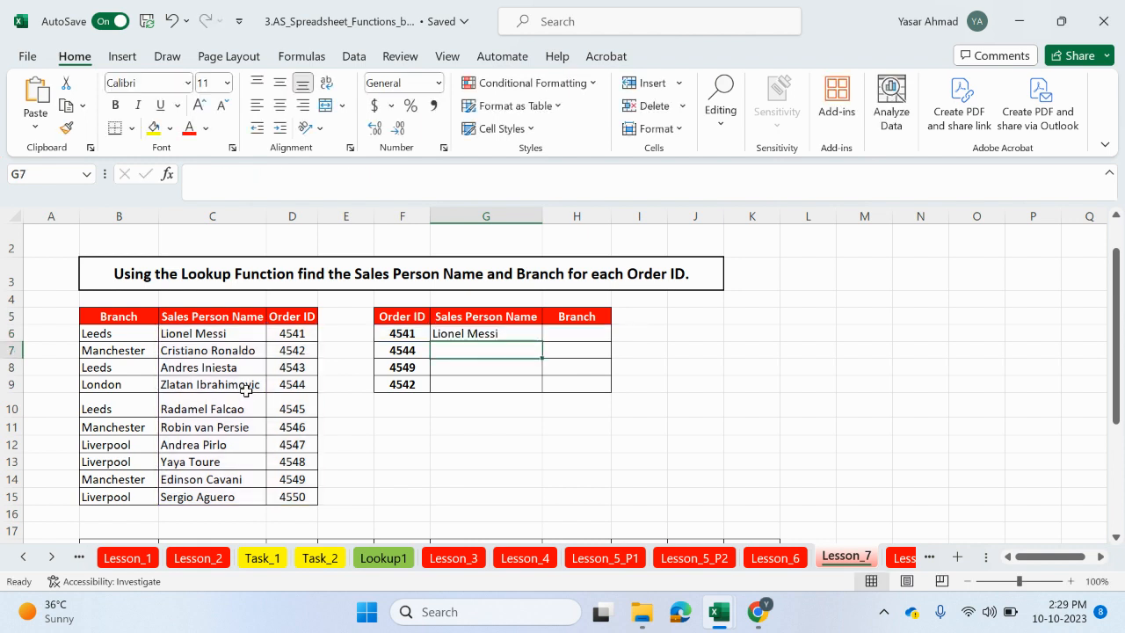
left_click(500, 338)
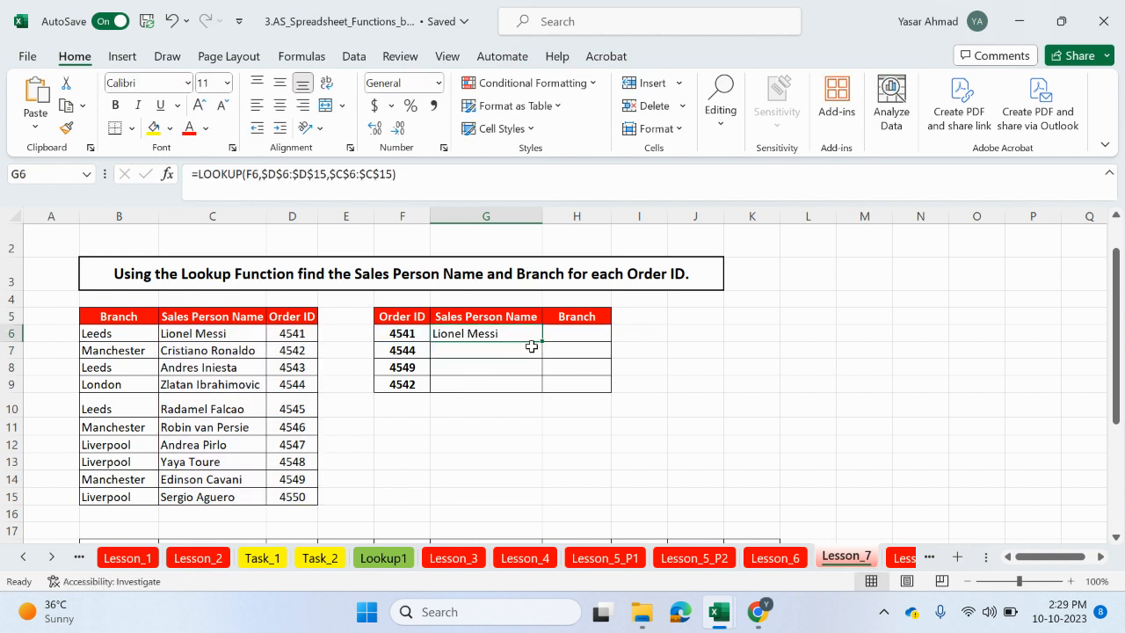
left_click_drag(544, 346, 538, 392)
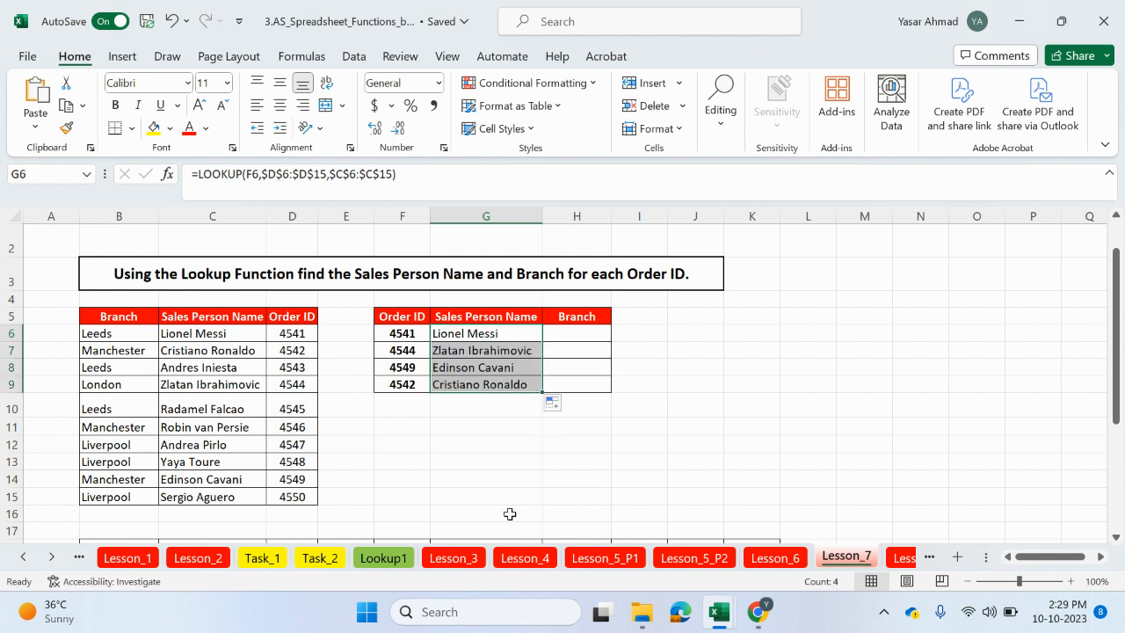
Start a LOOKUP formula in H6 with F6 as the lookup value and the absolute range $D$6:$D$15 as the lookup vector.
left_click(584, 338)
type("=")
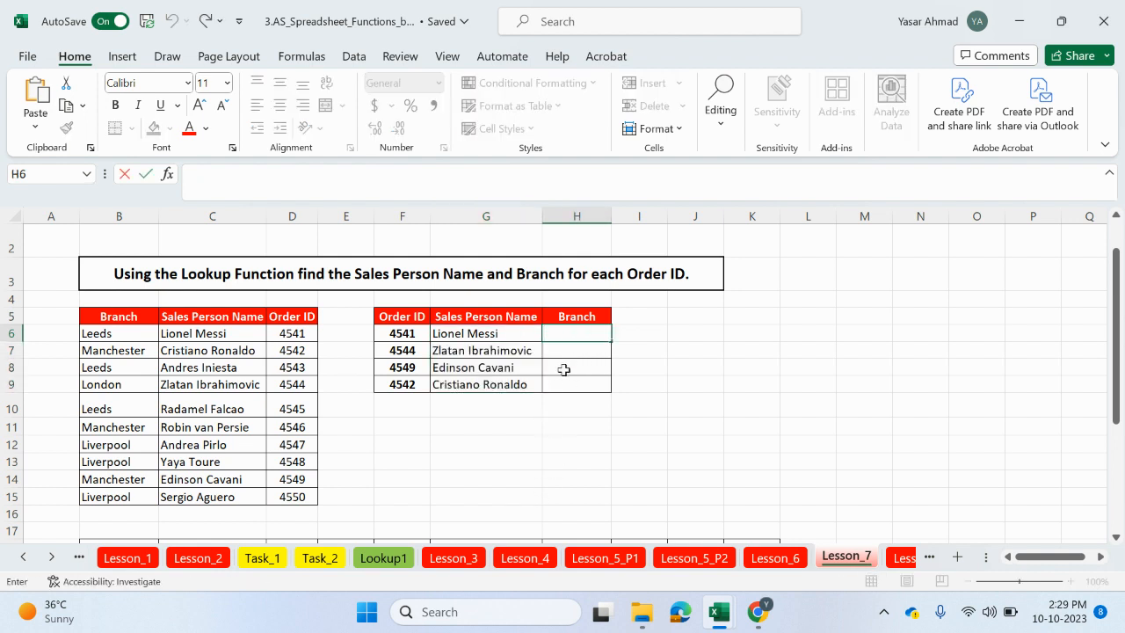
type("look")
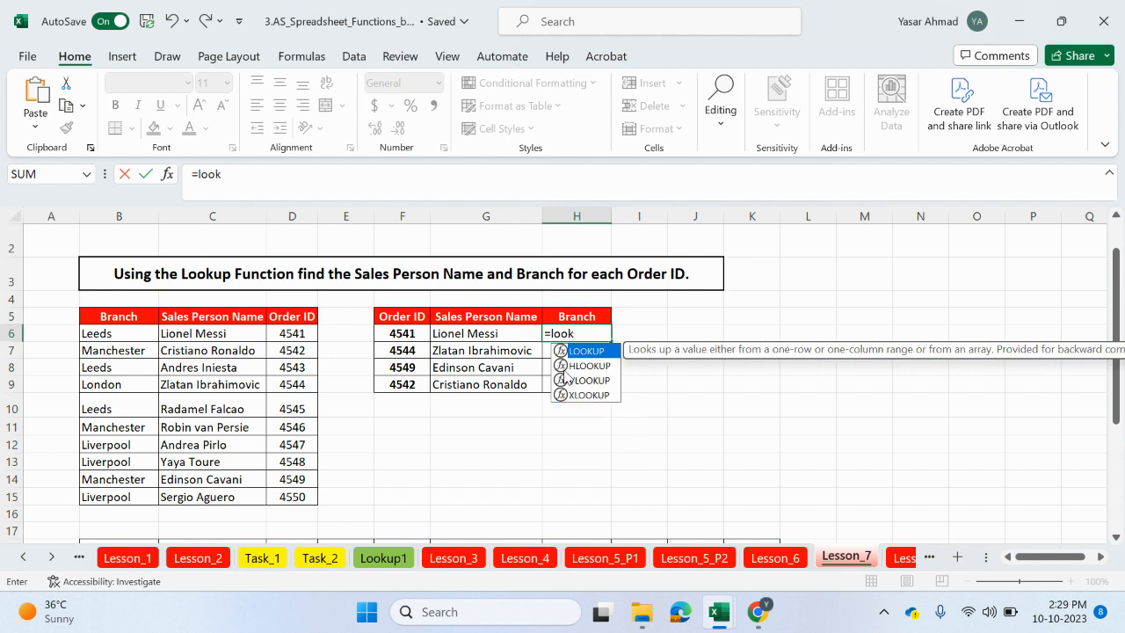
double_click(606, 353)
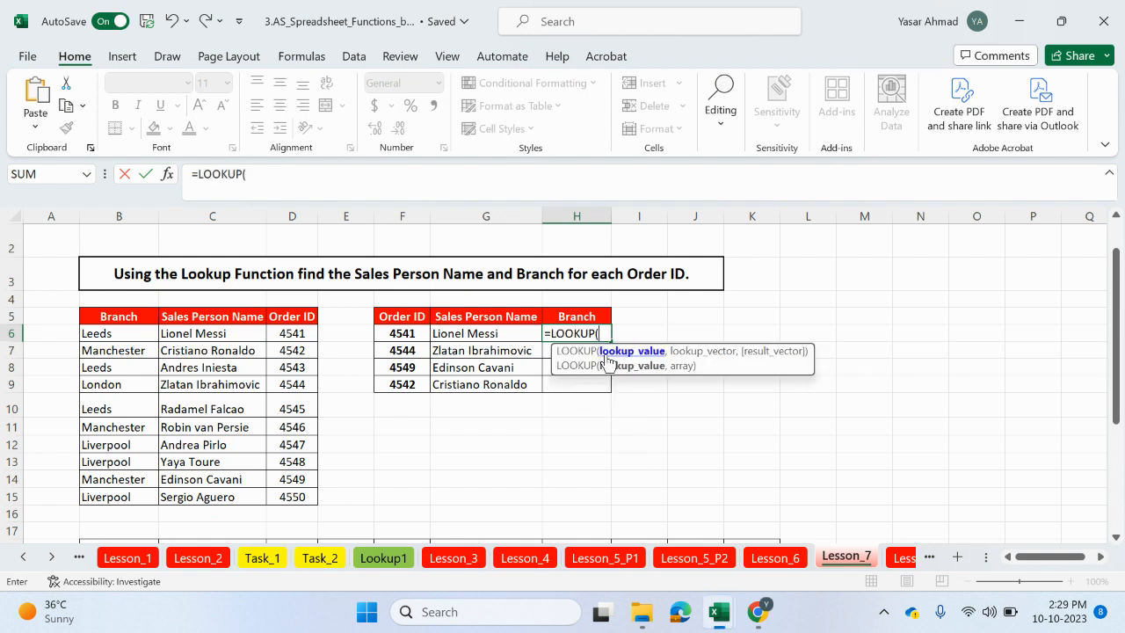
left_click(415, 334)
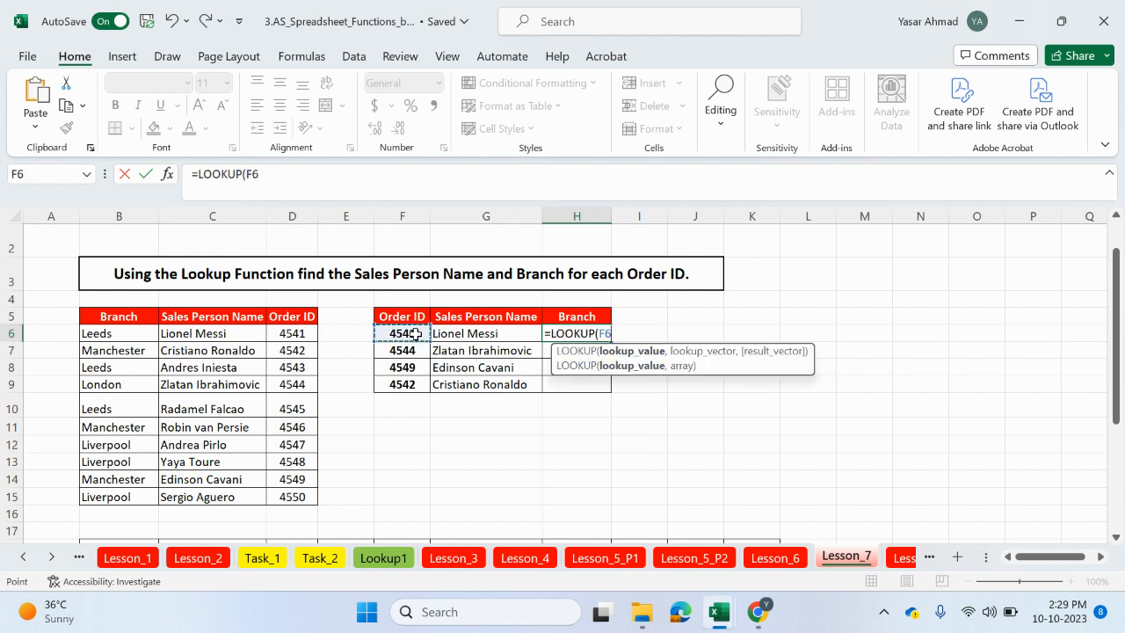
type(",")
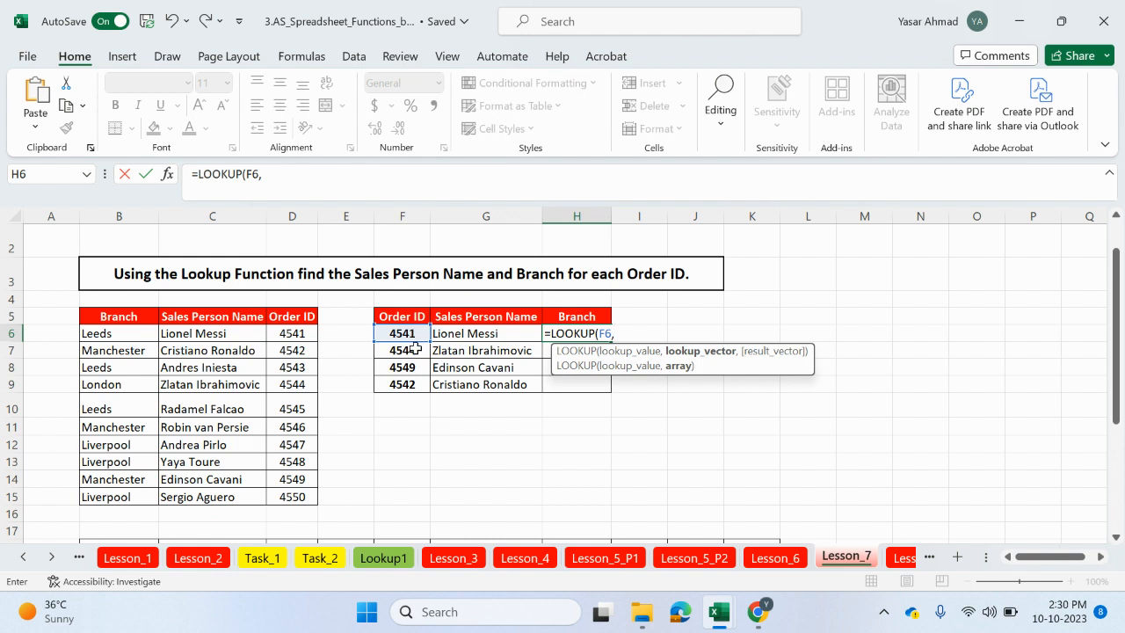
left_click_drag(302, 336, 311, 499)
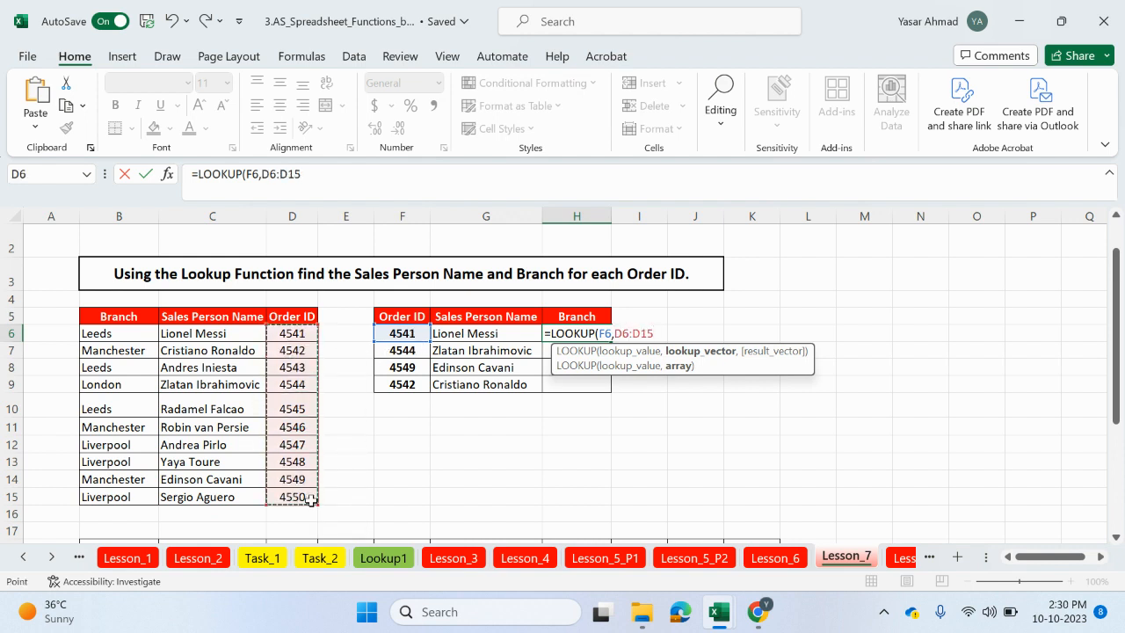
key("F4")
type(",")
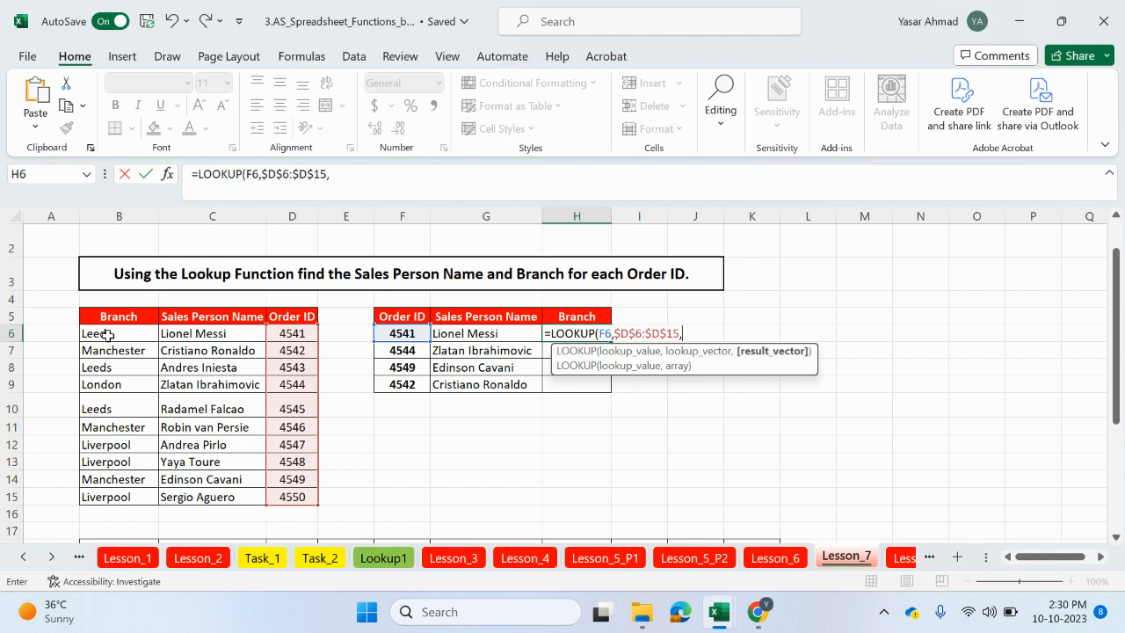
Complete the H6 LOOKUP formula with $B$6:$B$15 as the result vector and fill it down through H9.
left_click_drag(107, 335, 92, 495)
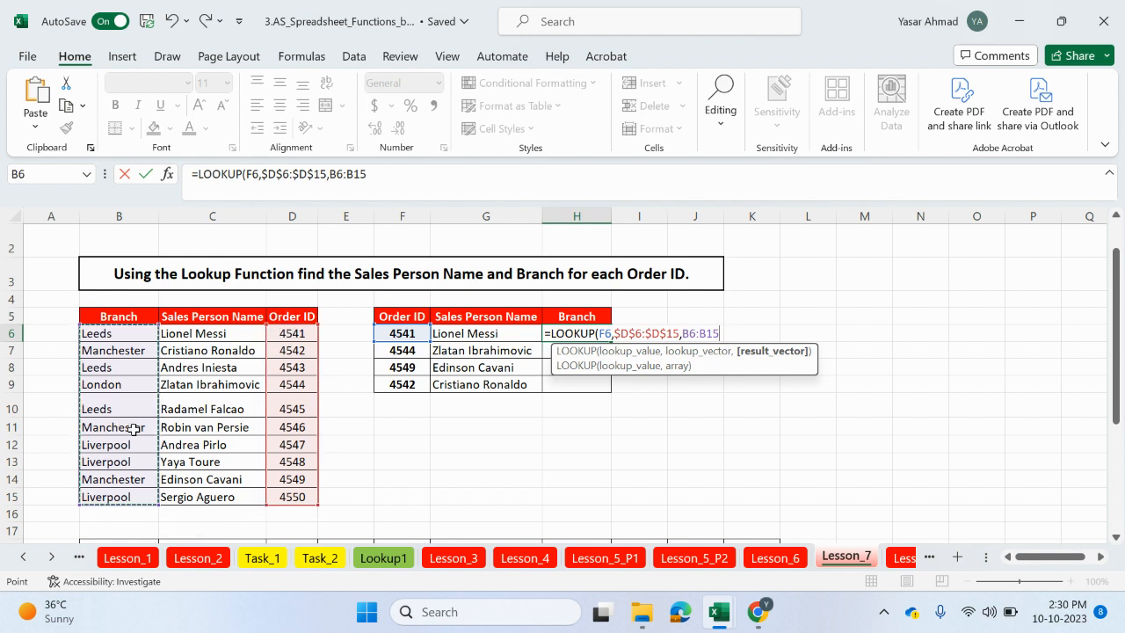
key("F4")
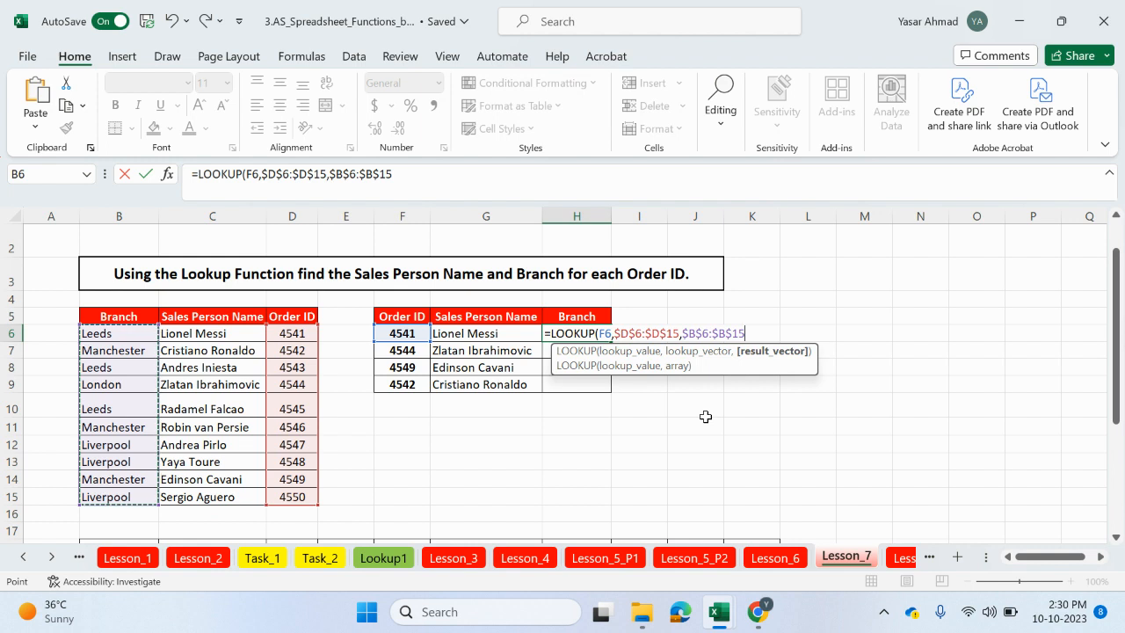
key("Return")
left_click(579, 334)
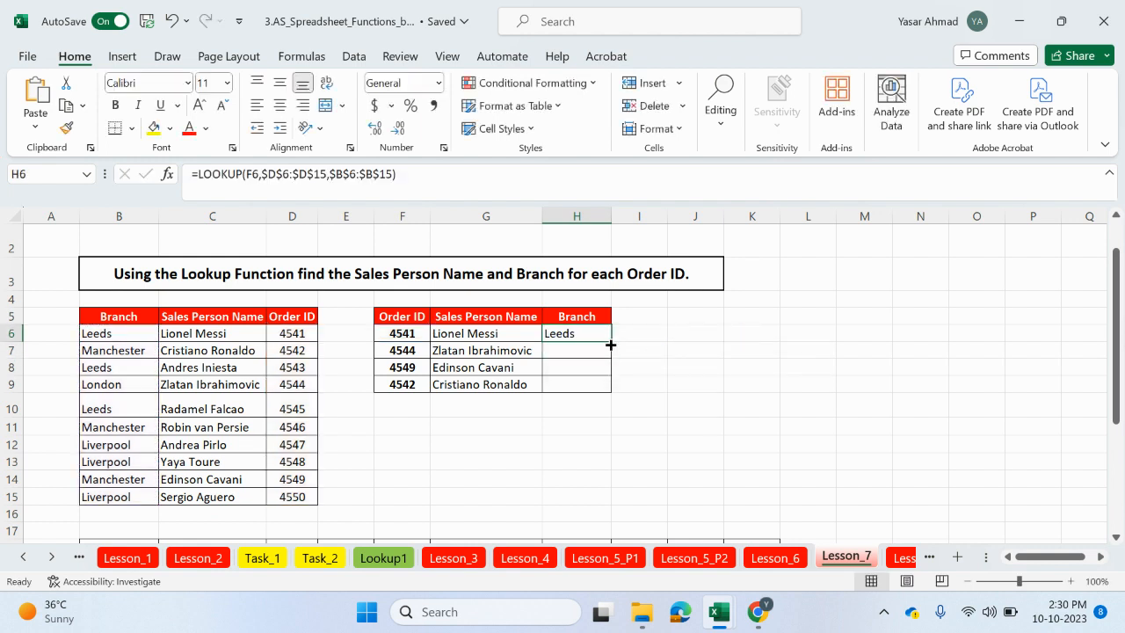
left_click_drag(611, 345, 605, 397)
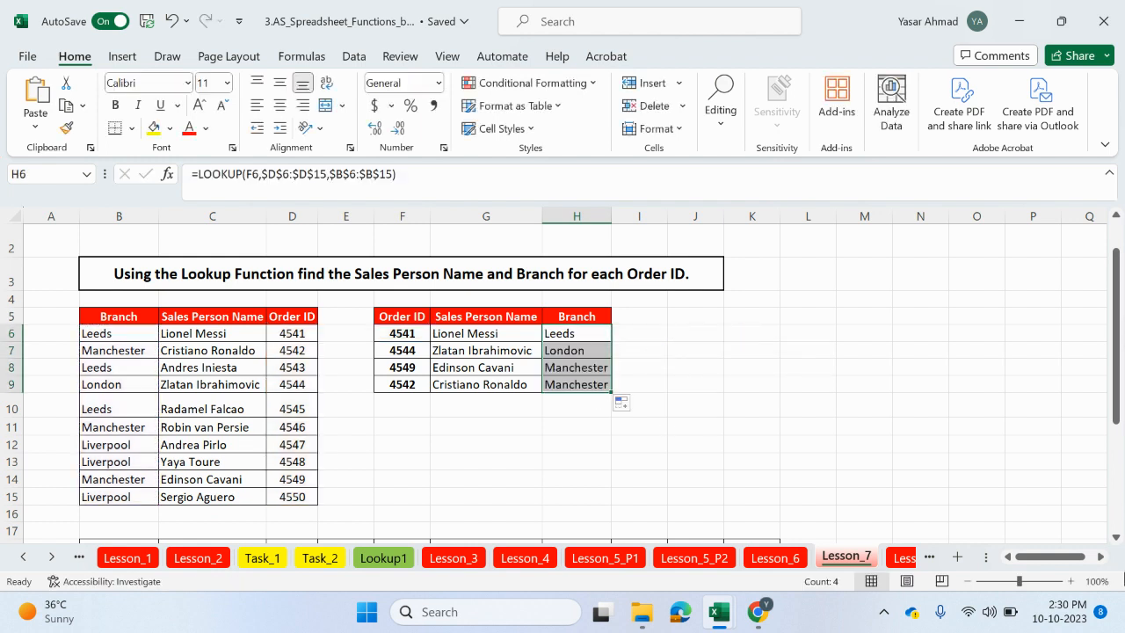
Clear the results in G6:H9 and compare the horizontal order IDs in B18:K18 with the vertical Branch column.
left_click_drag(497, 334, 566, 382)
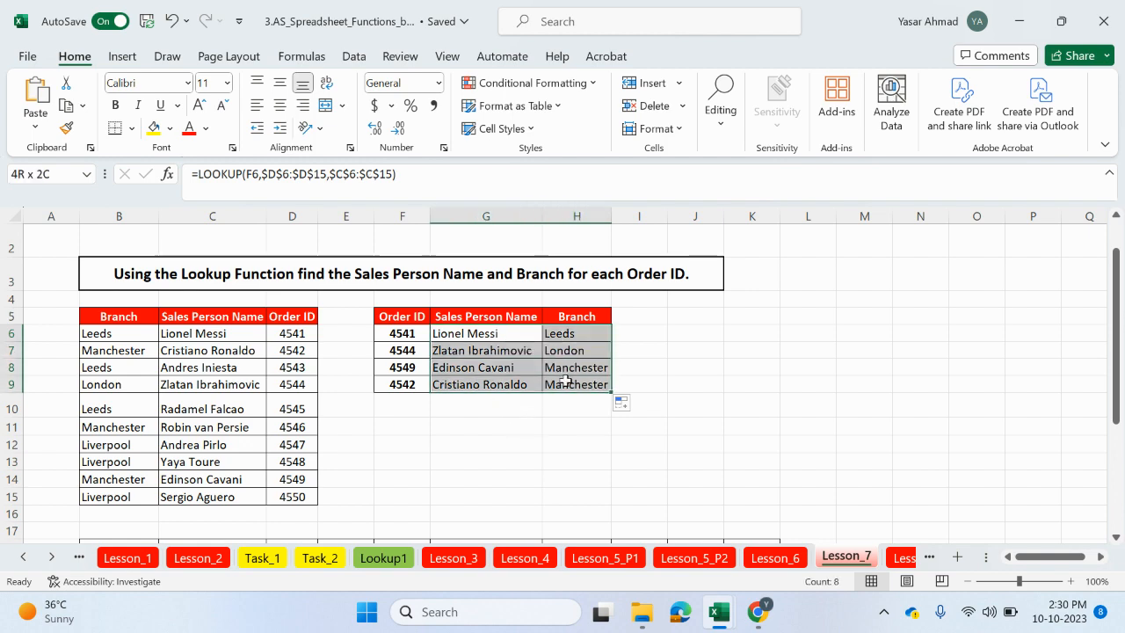
key("Delete")
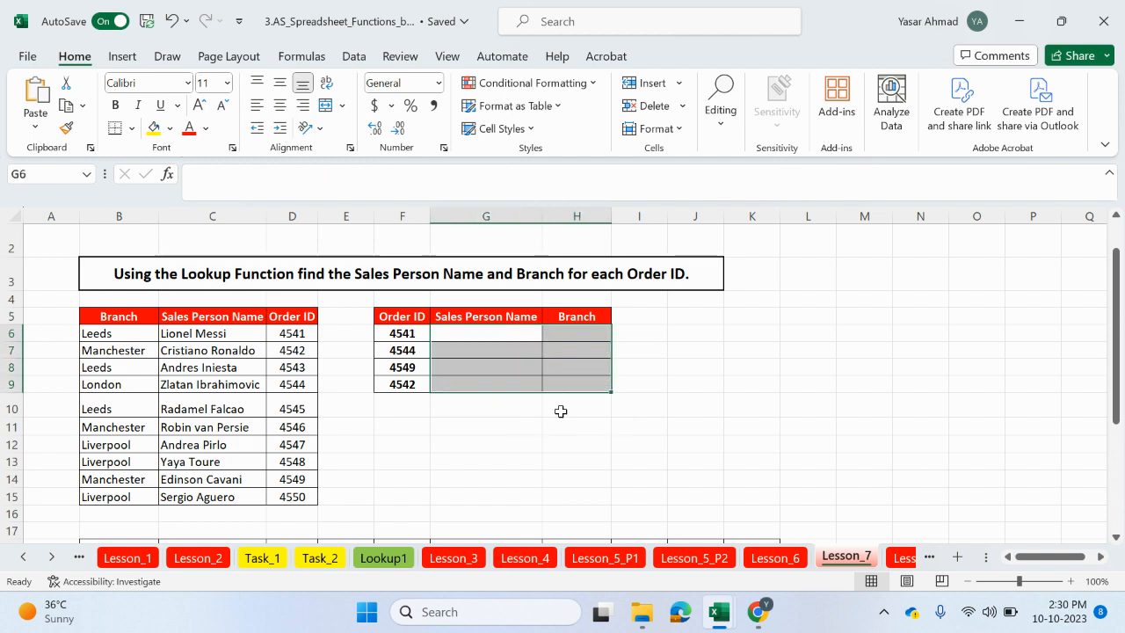
scroll(561, 414, "down", 1)
left_click_drag(743, 500, 132, 497)
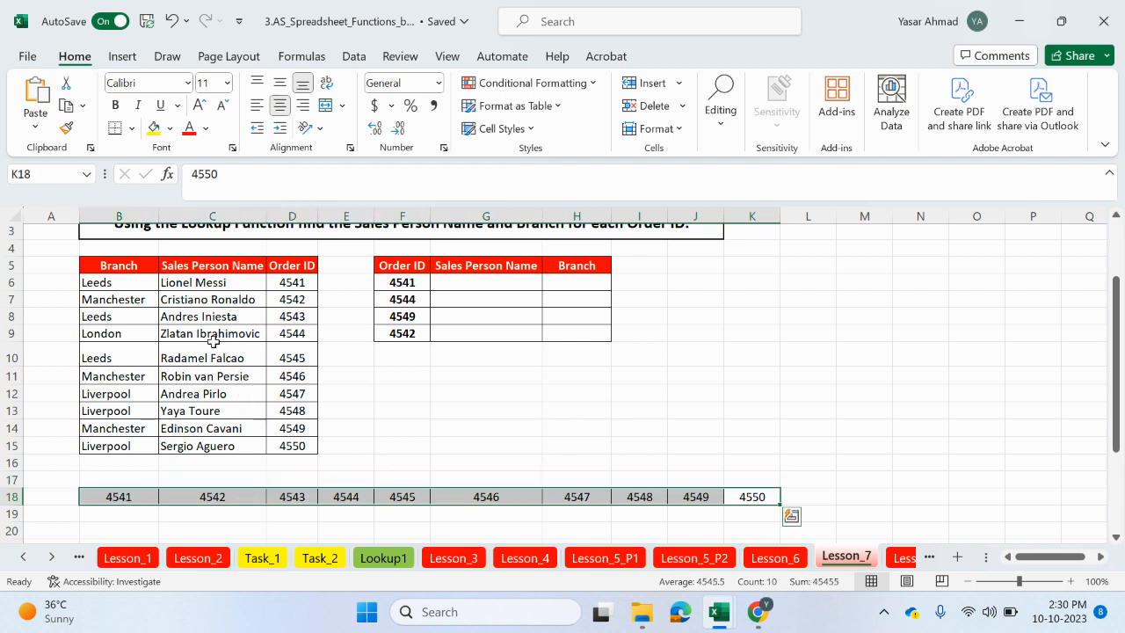
left_click_drag(129, 287, 121, 445)
left_click_drag(129, 496, 753, 501)
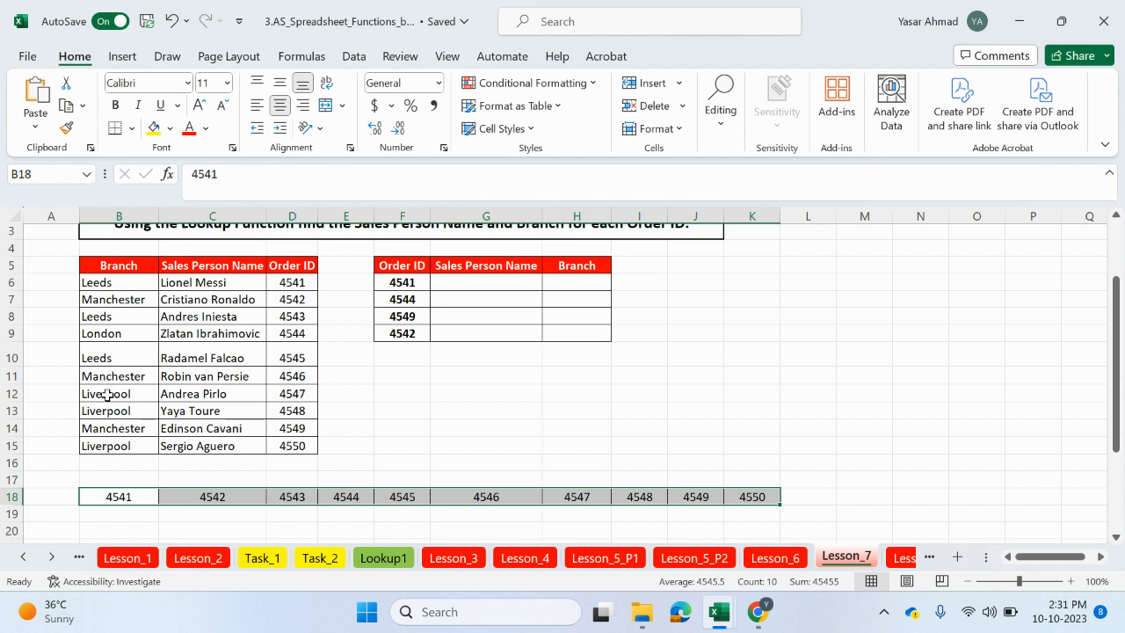
Start a LOOKUP formula in G6 with F6 as the lookup value and the horizontal range $B$18:$K$18 as the lookup vector.
double_click(520, 284)
type("=loo")
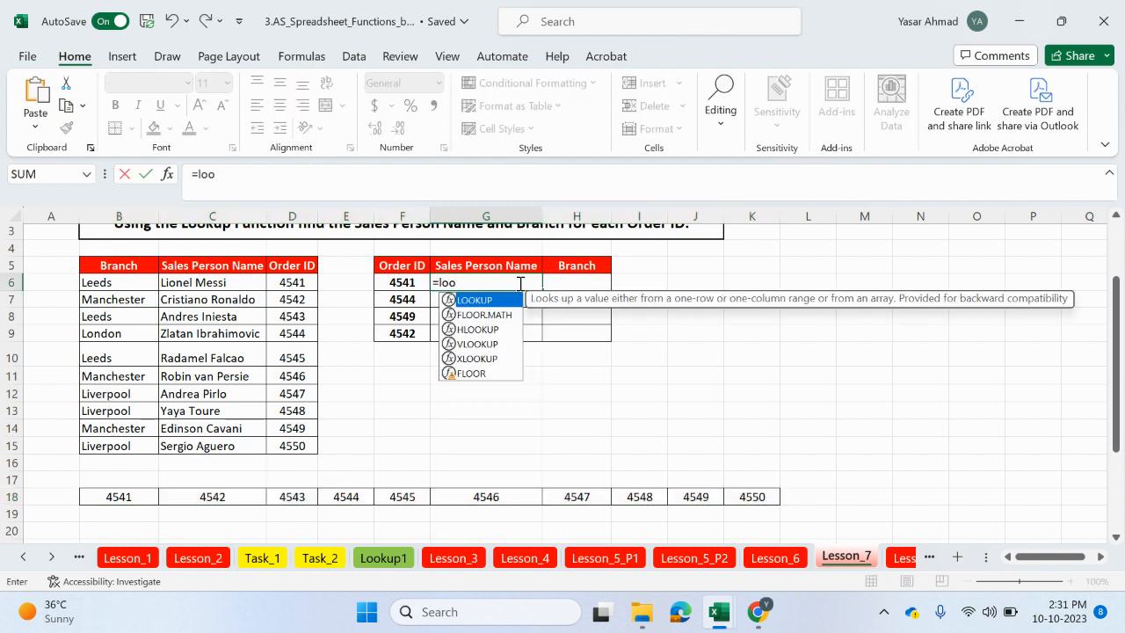
double_click(501, 301)
left_click(404, 283)
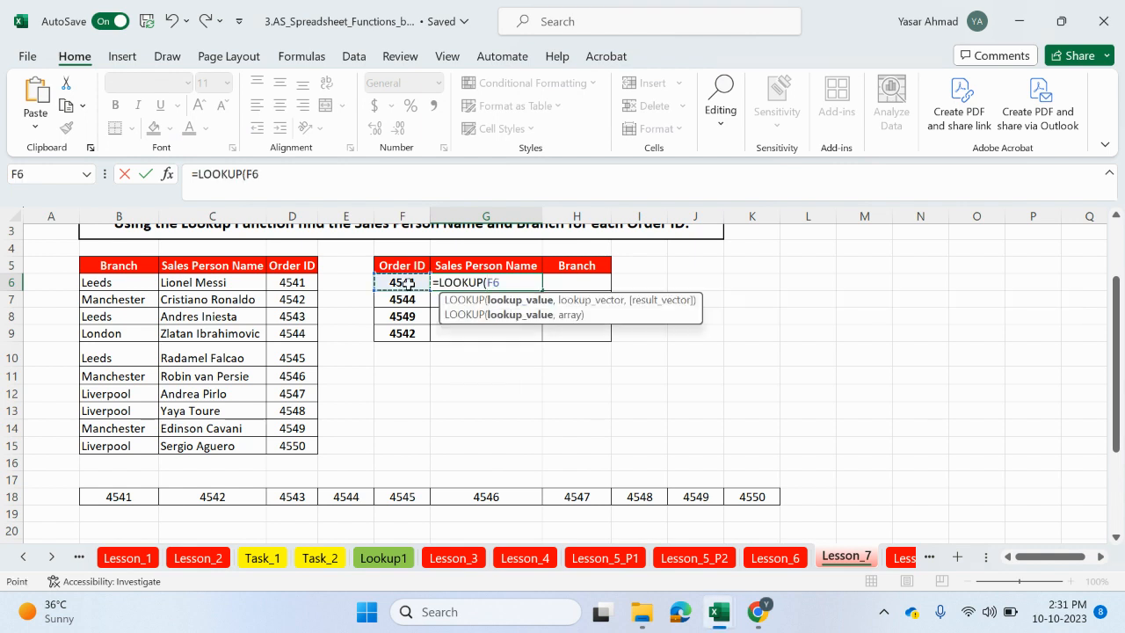
type(",")
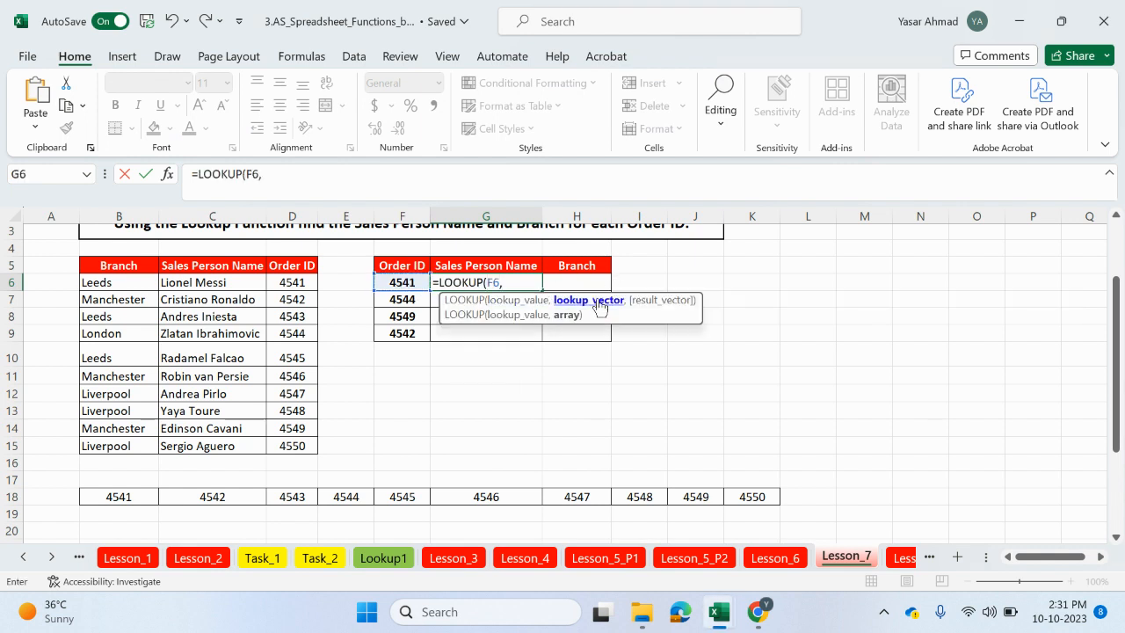
left_click_drag(123, 499, 744, 490)
key("F4")
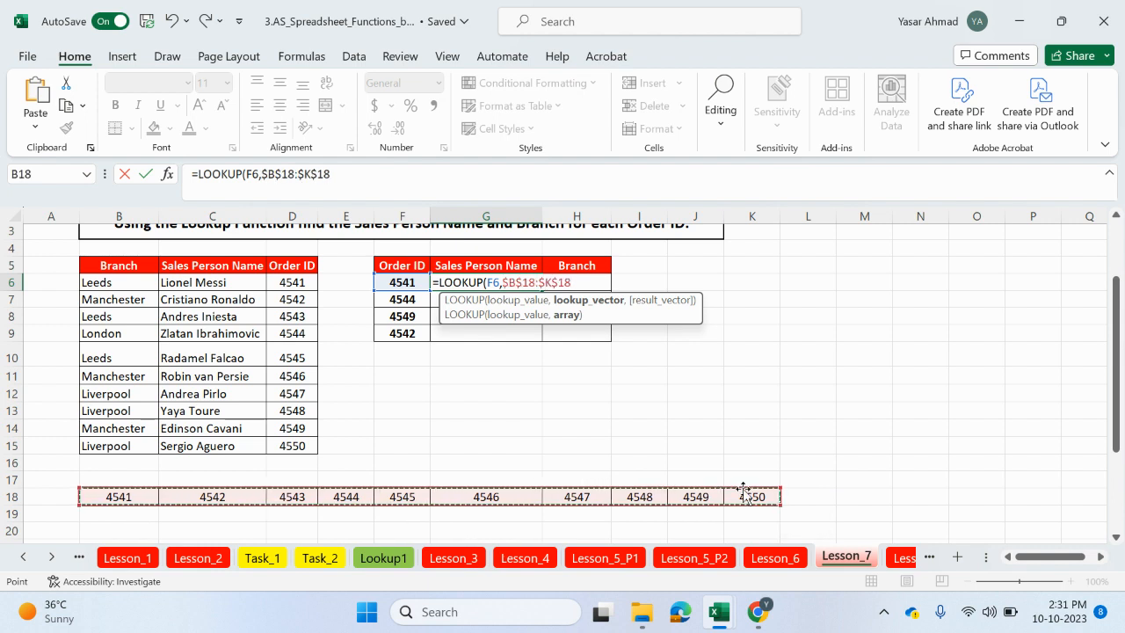
type(",")
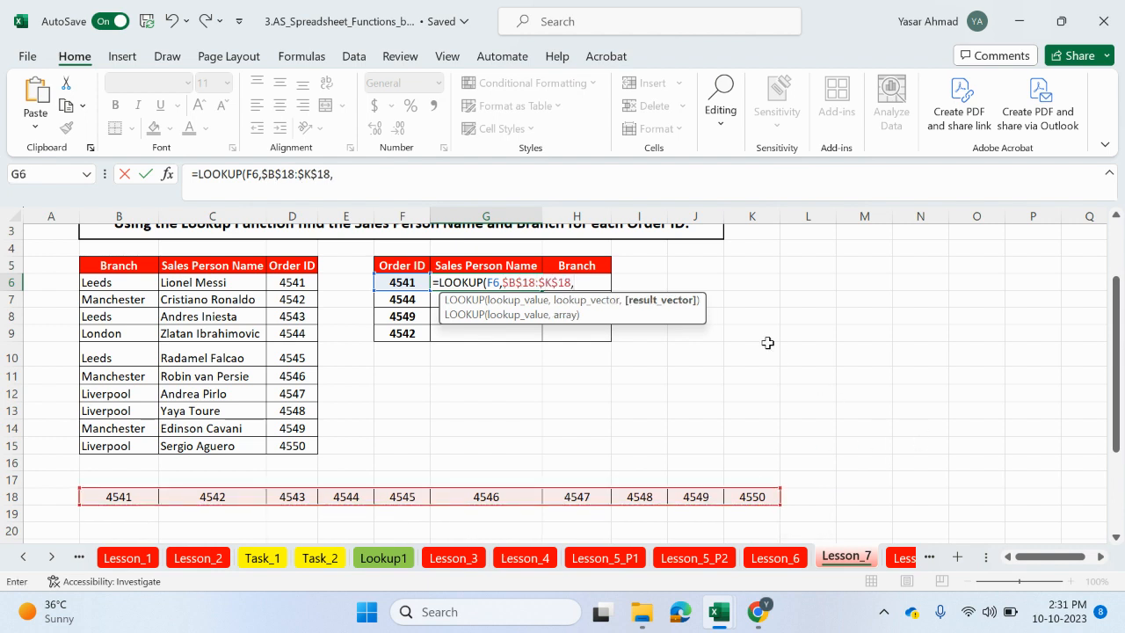
Complete the G6 formula with the vertical range $C$6:$C$15 as the result vector and fill it down through G9.
left_click_drag(135, 287, 147, 356)
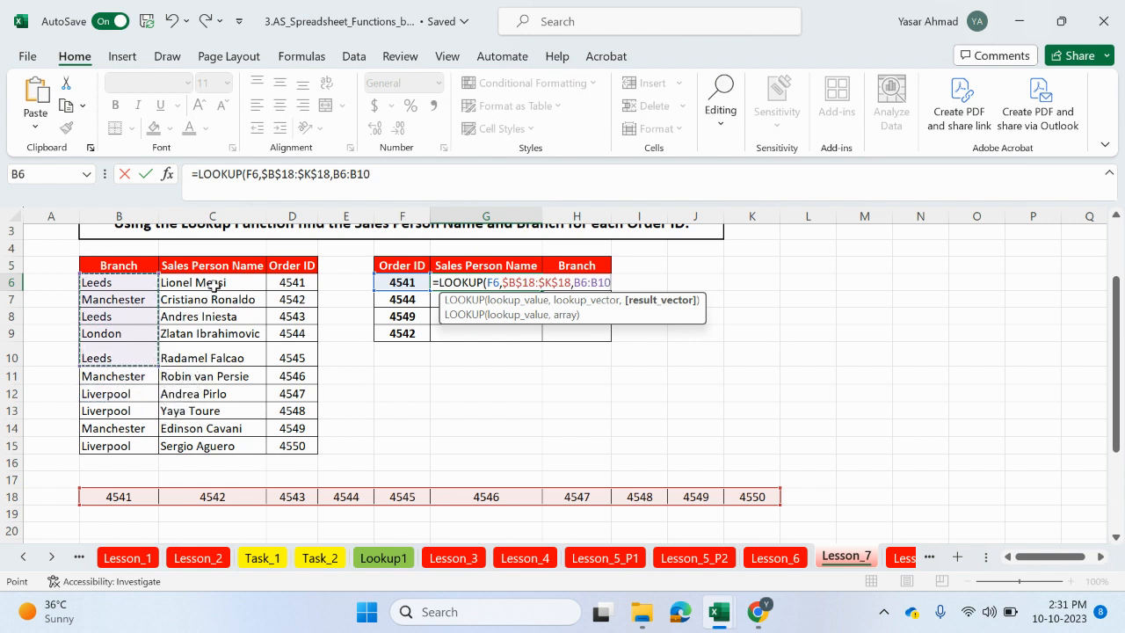
left_click_drag(224, 282, 231, 368)
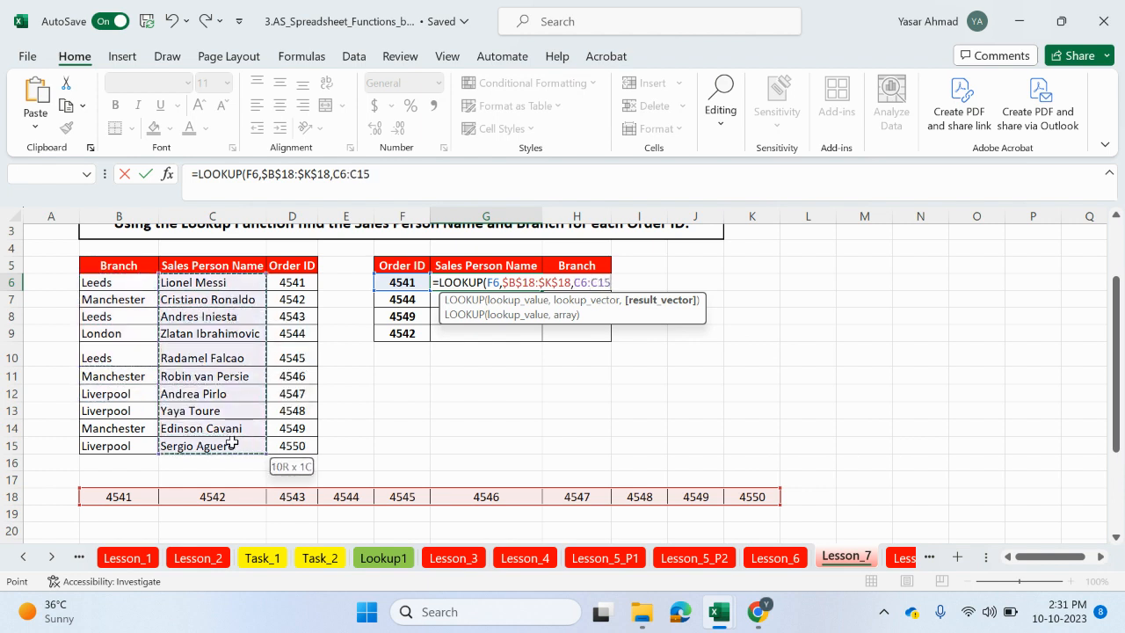
left_click_drag(231, 442, 231, 444)
key("F4")
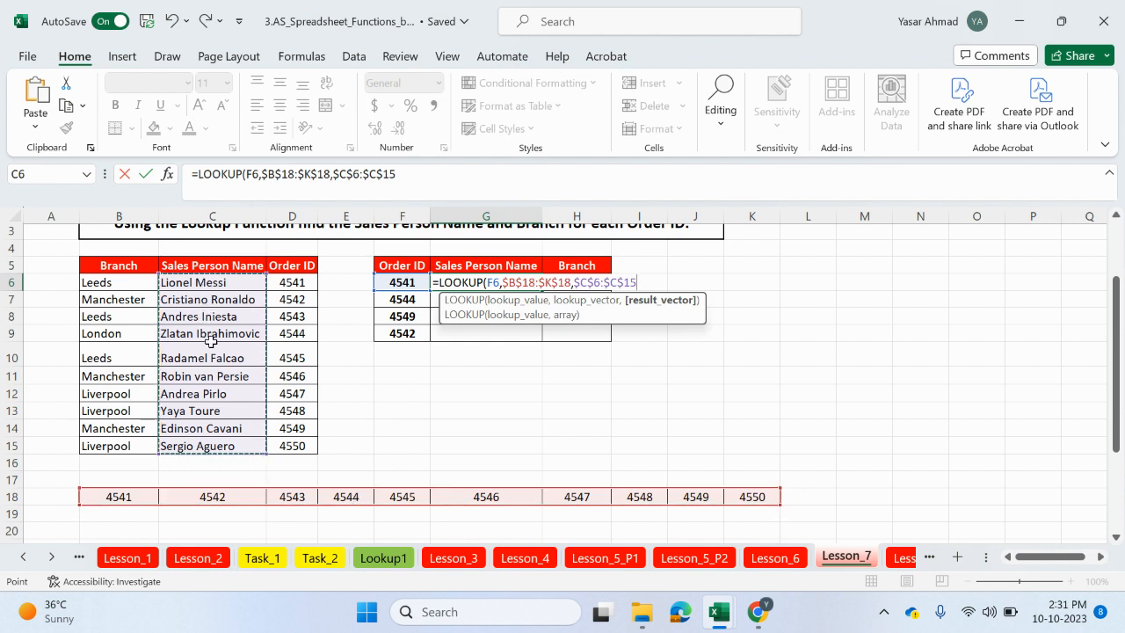
type(")")
key("Return")
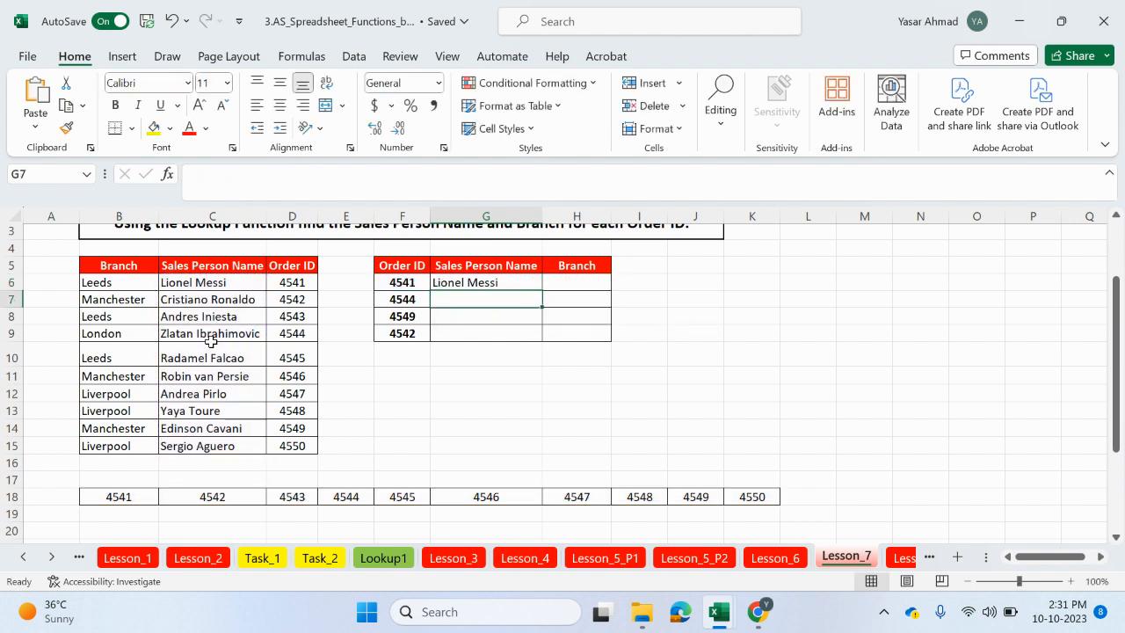
left_click(502, 283)
left_click_drag(542, 291, 547, 341)
Start a LOOKUP formula in H6 with F6 as the lookup value and the horizontal range $B$18:$K$18 as the lookup vector.
left_click(572, 283)
type("=")
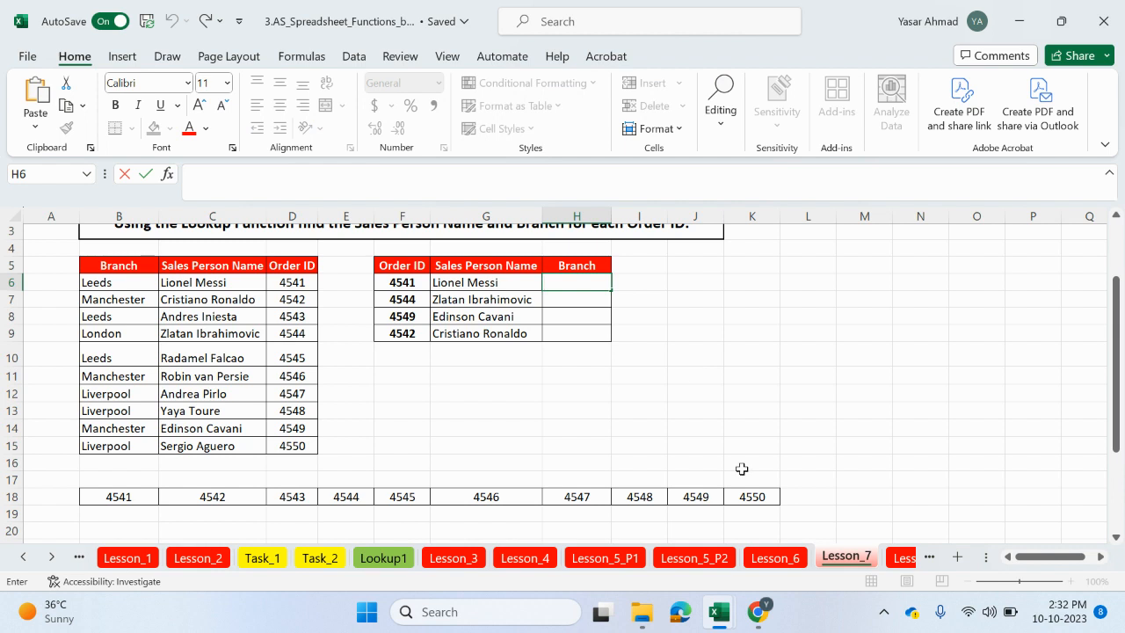
type("loo")
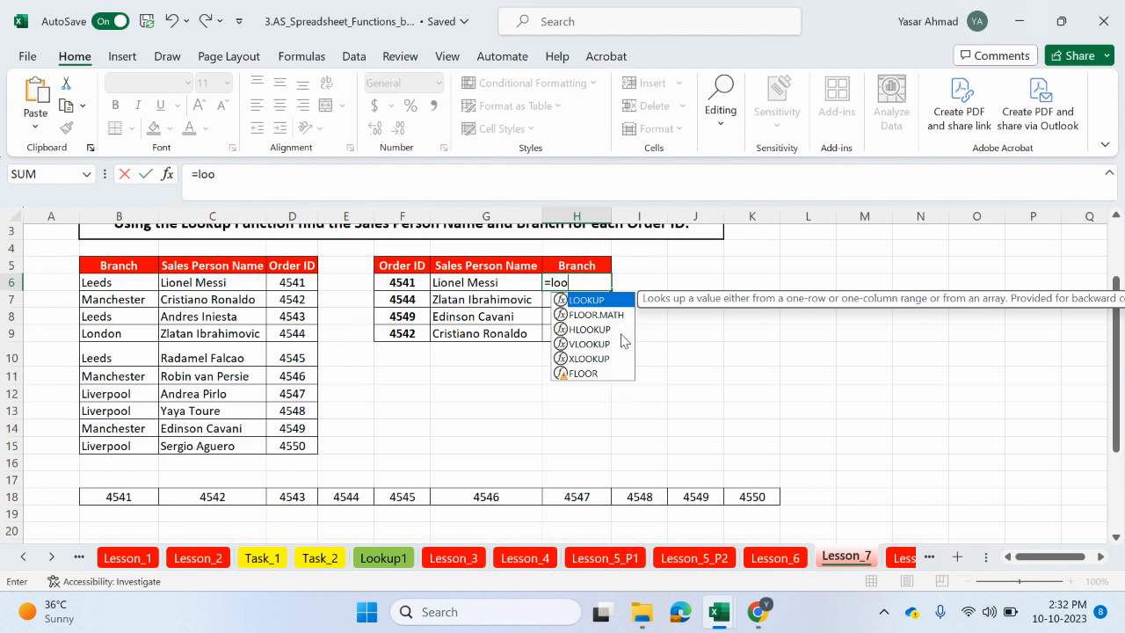
double_click(606, 299)
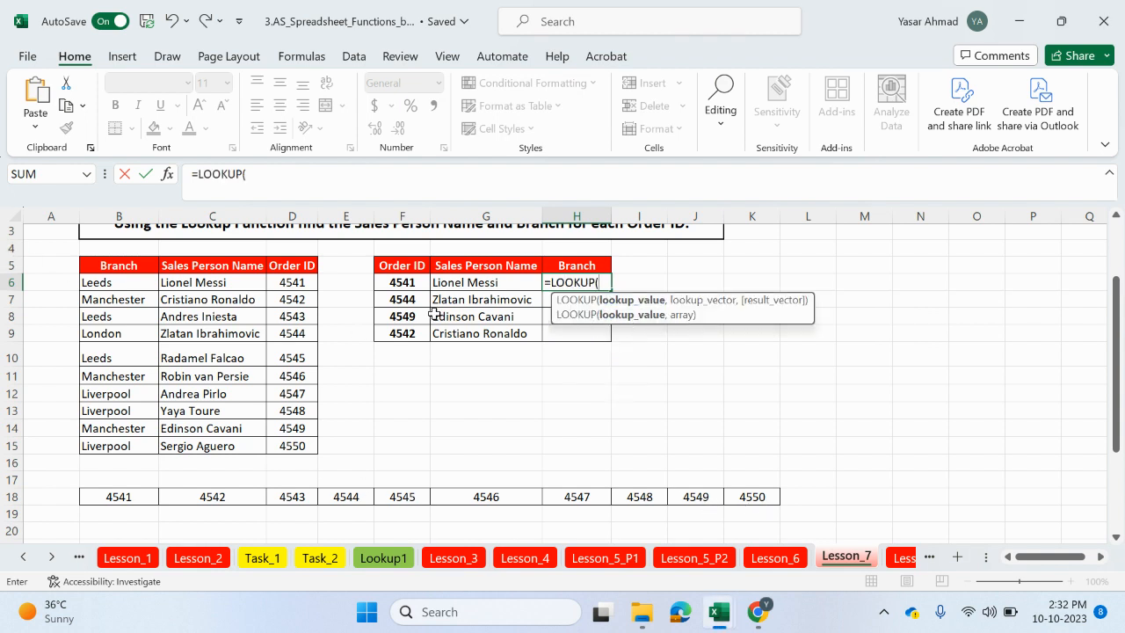
left_click(420, 283)
type(",")
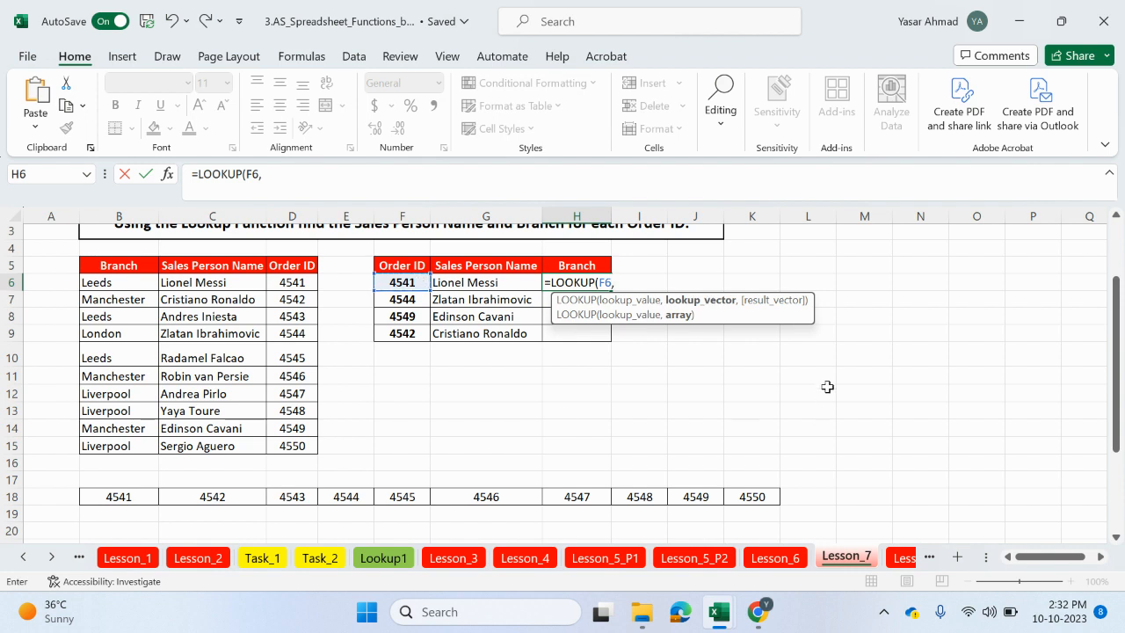
left_click_drag(132, 498, 757, 498)
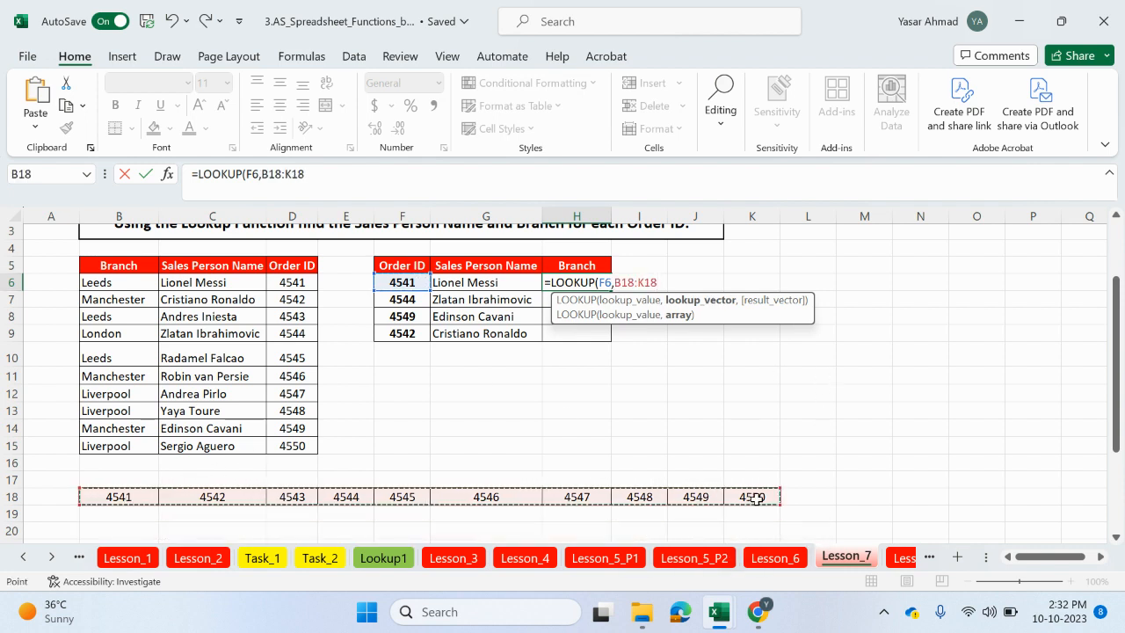
key("F4")
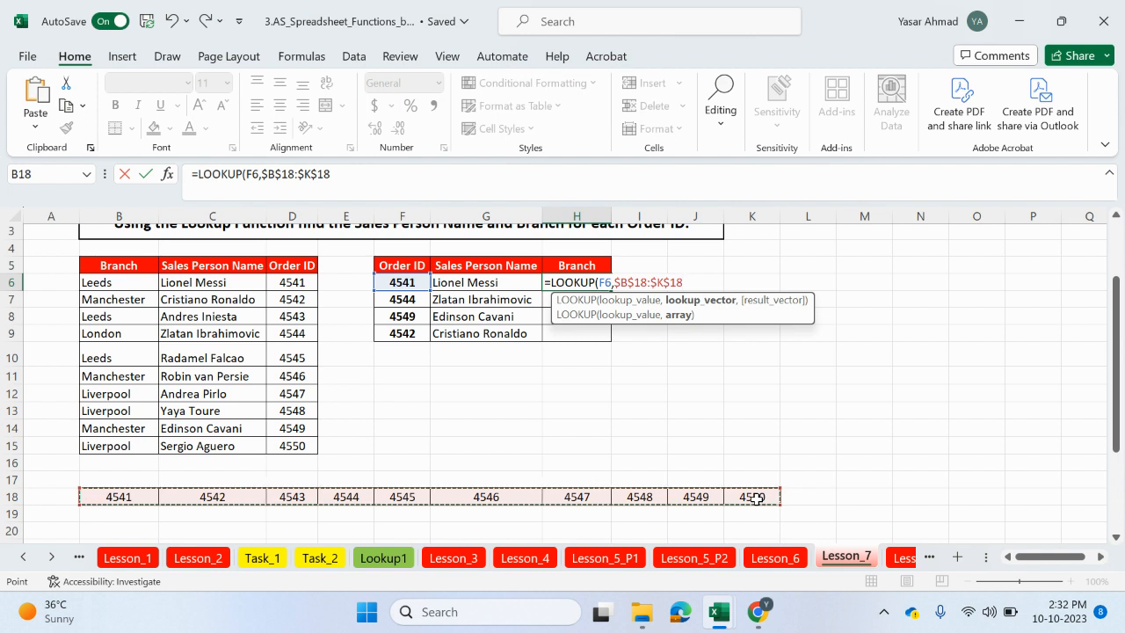
type(",")
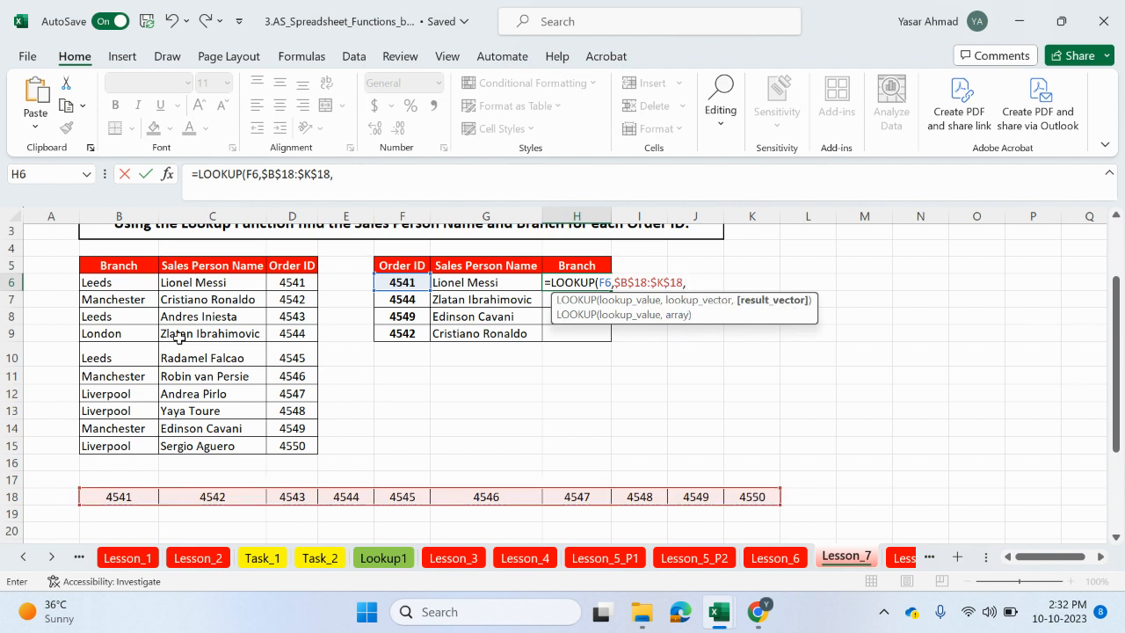
Complete the H6 formula with the vertical range $B$6:$B$15 as the result vector and fill it down through H9.
left_click_drag(125, 284, 111, 439)
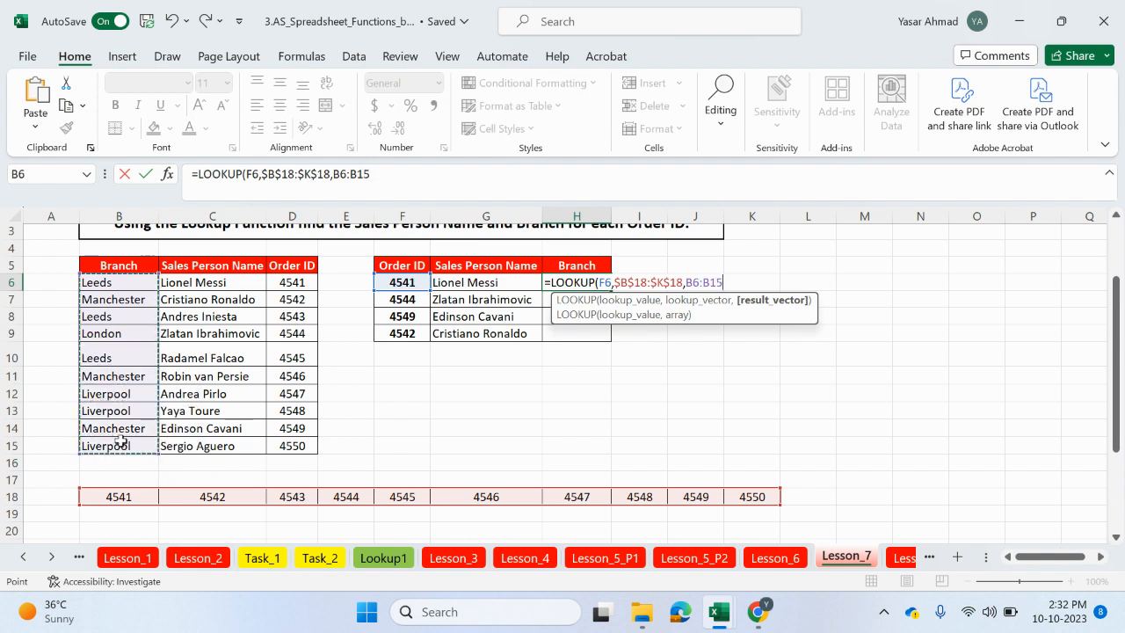
key("F4")
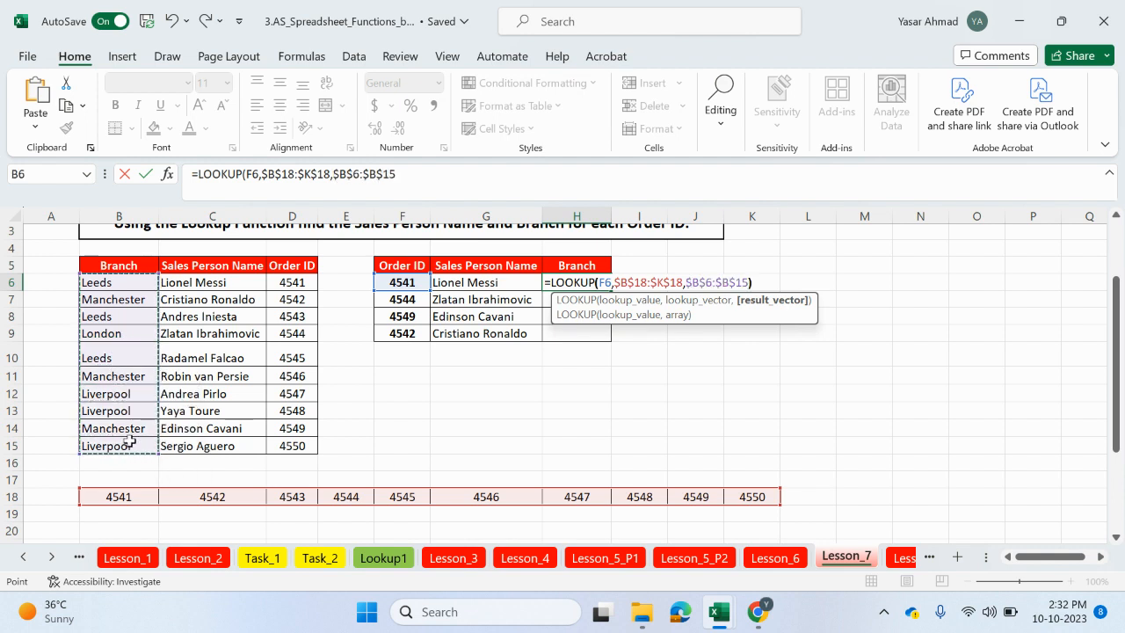
key("Return")
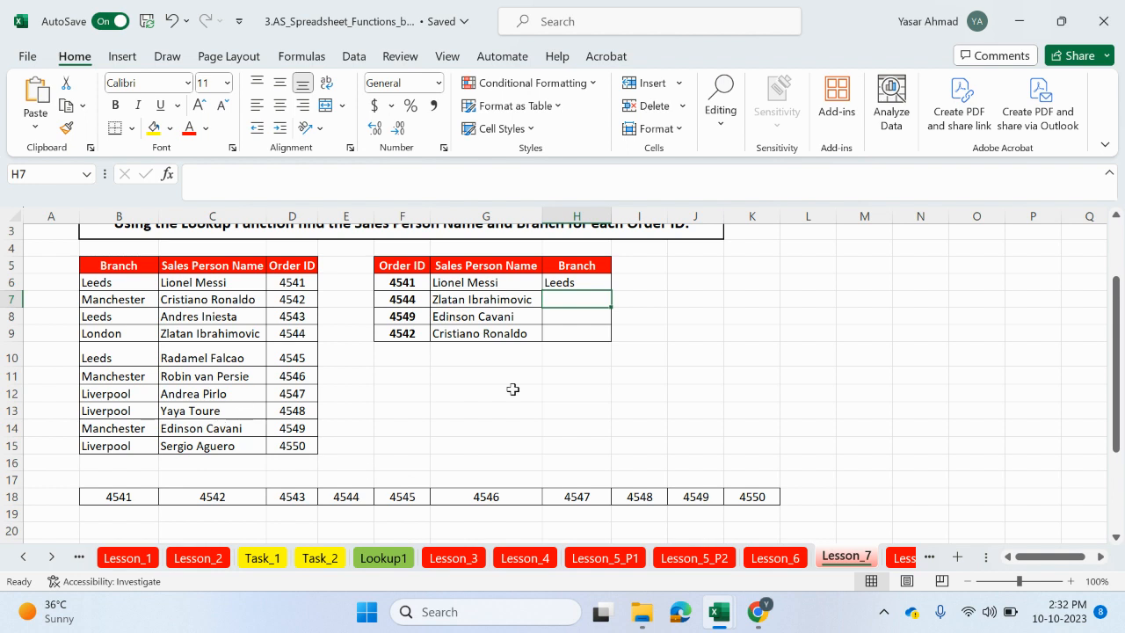
left_click_drag(571, 292, 576, 284)
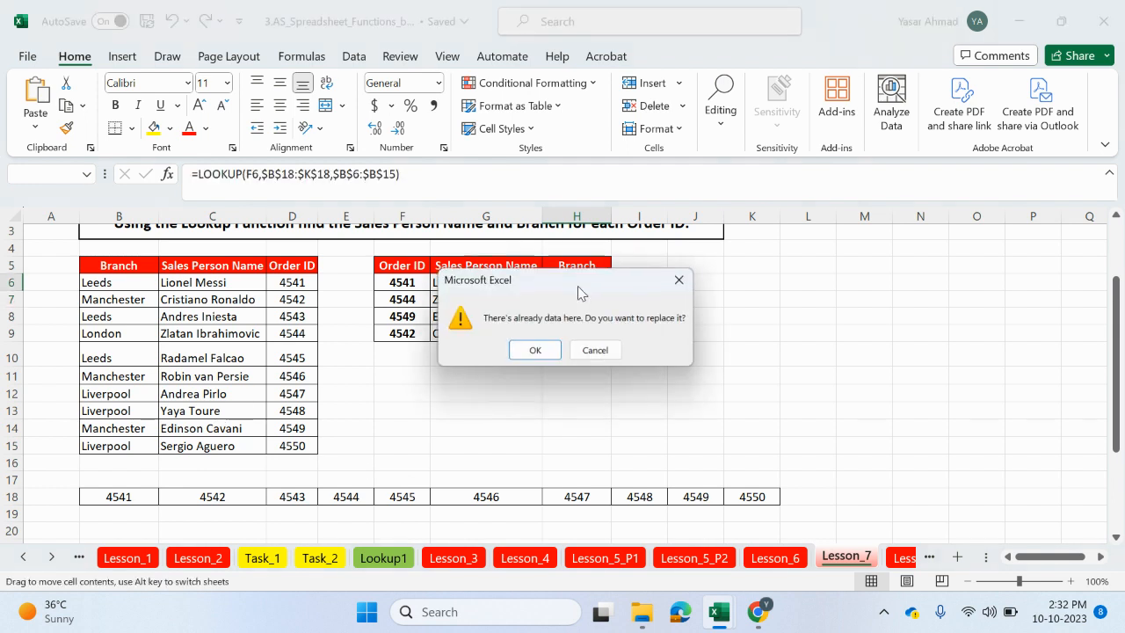
left_click(686, 279)
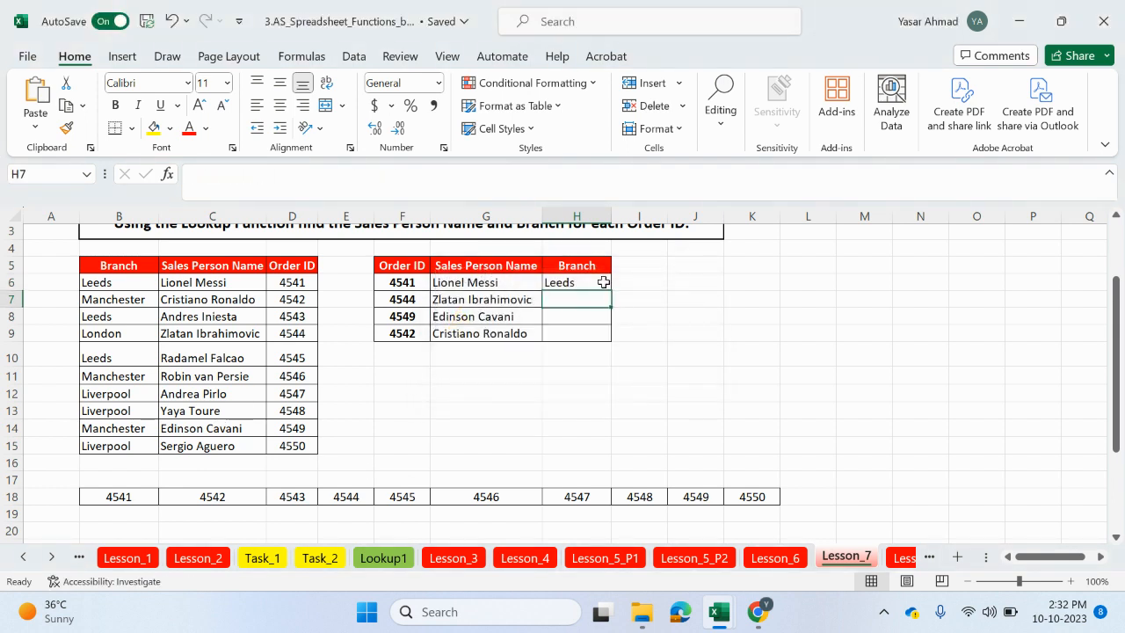
left_click(607, 283)
left_click_drag(611, 291, 614, 342)
Return to the Overview sheet through the link in A1 and look through its list of lessons.
scroll(642, 351, "up", 1)
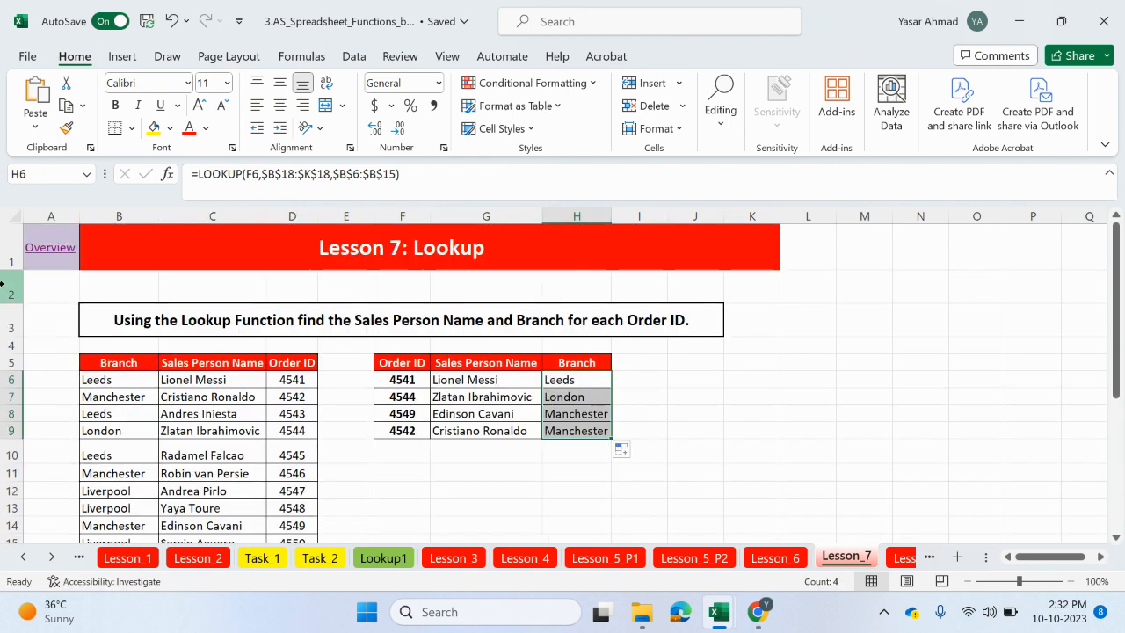
left_click(51, 251)
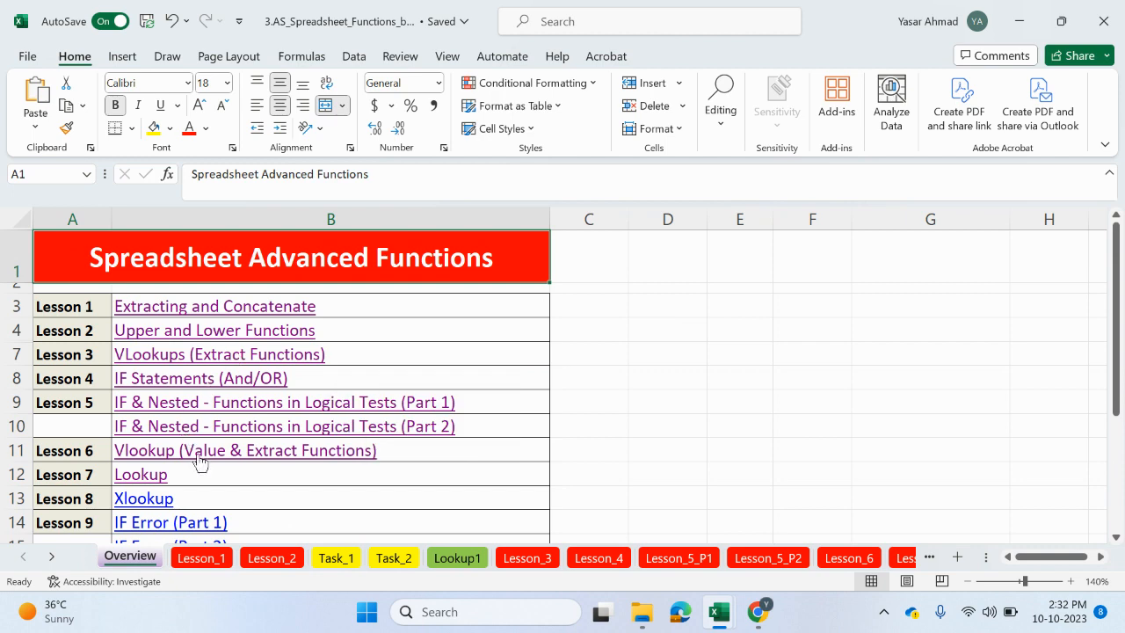
scroll(188, 482, "down", 1)
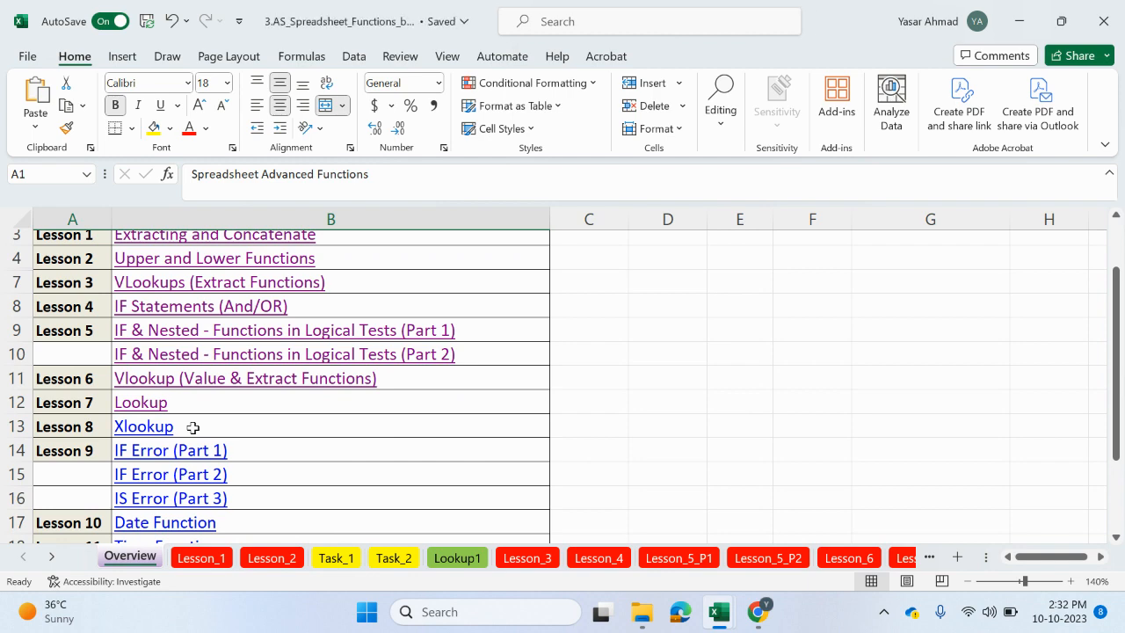
scroll(193, 427, "up", 2)
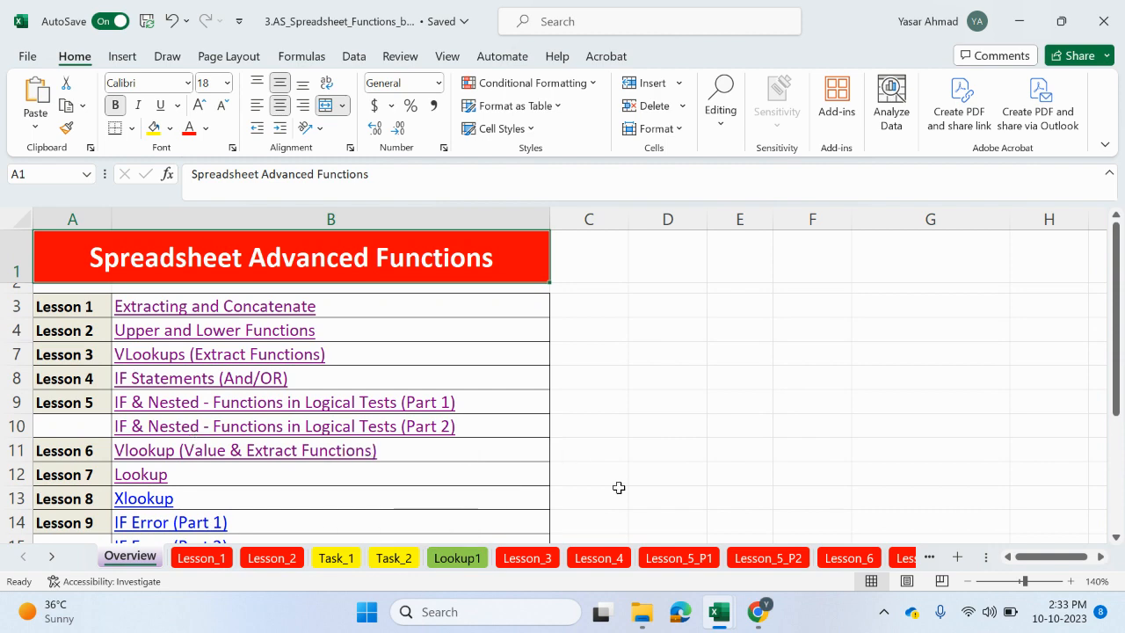
Switch to the Google Chrome window with the new tab.
mouse_move(758, 612)
left_click(706, 547)
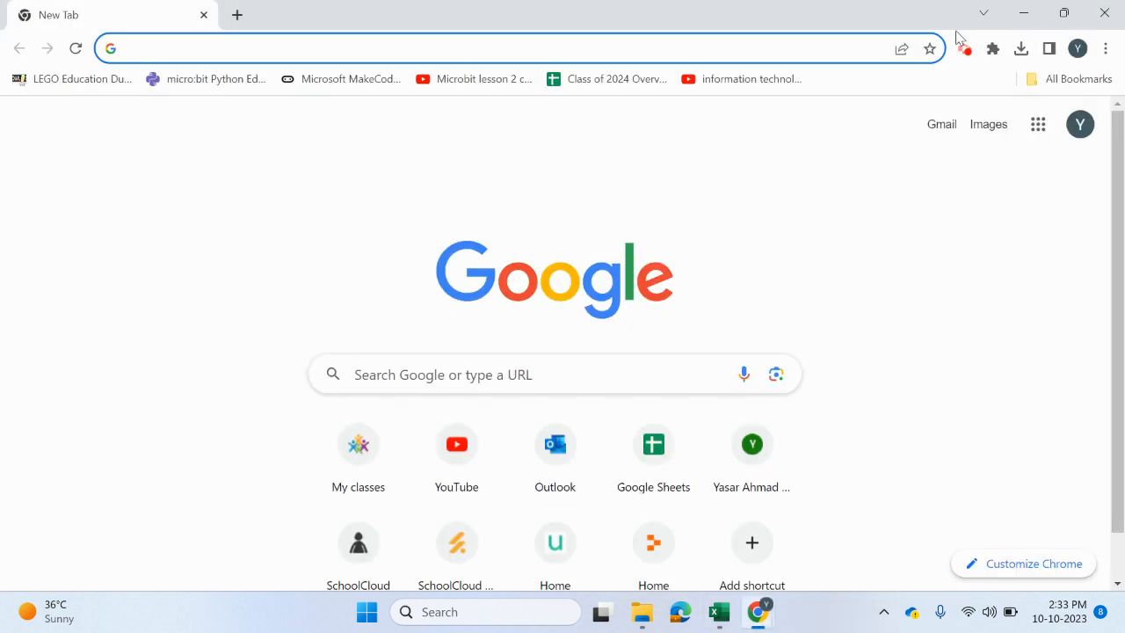